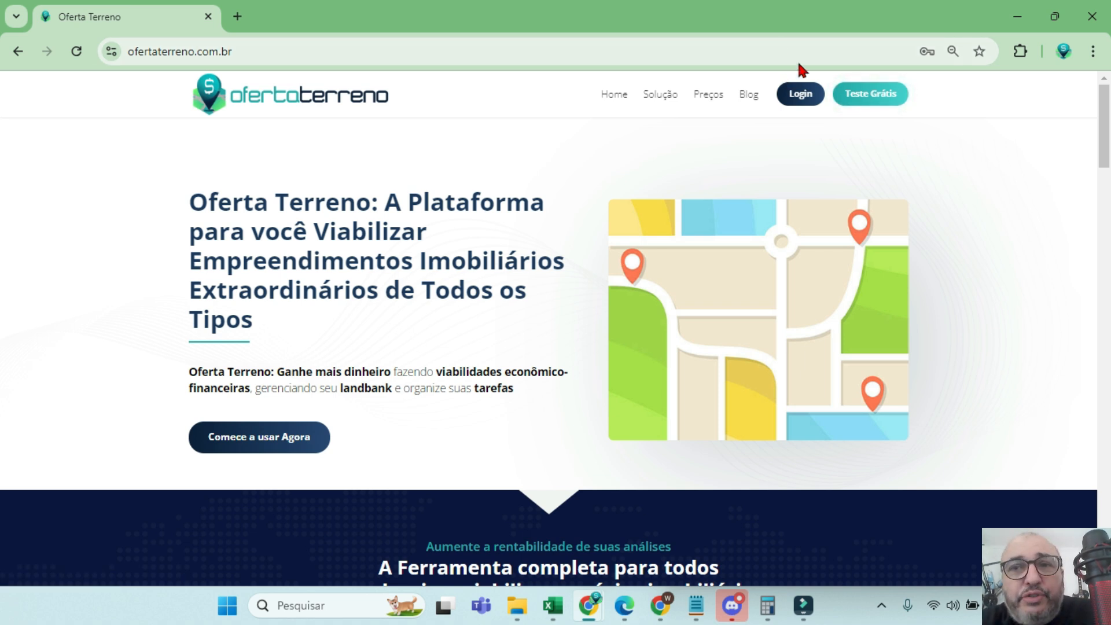
- Log in with the prefilled credentials and open the "Terreno: Rio de Janeiro" feasibility study for viewing
left_click(803, 96)
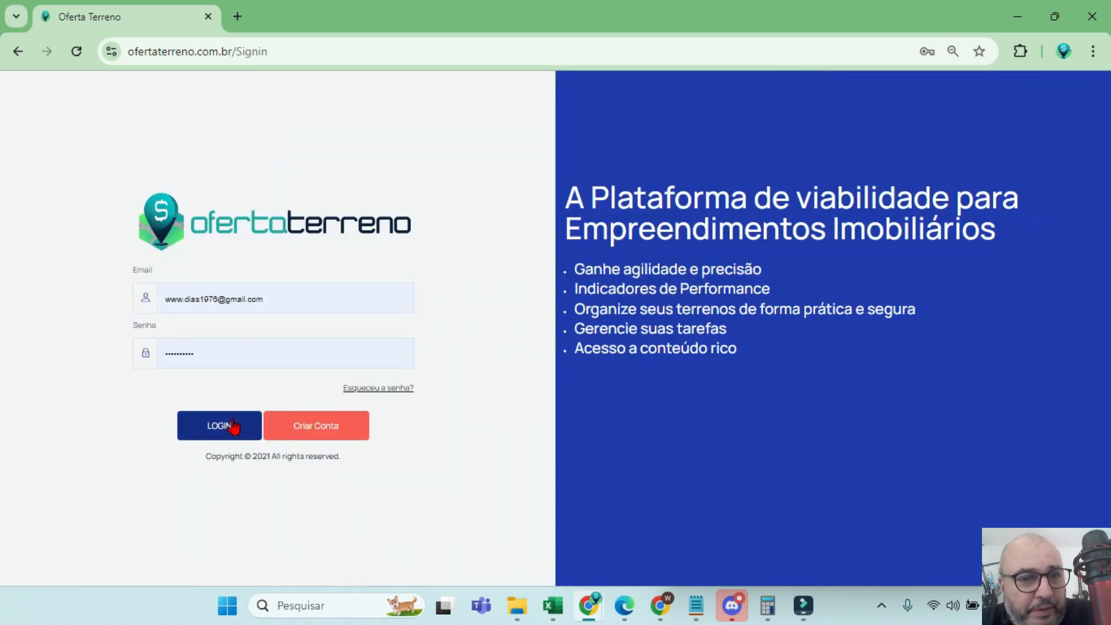
left_click(232, 425)
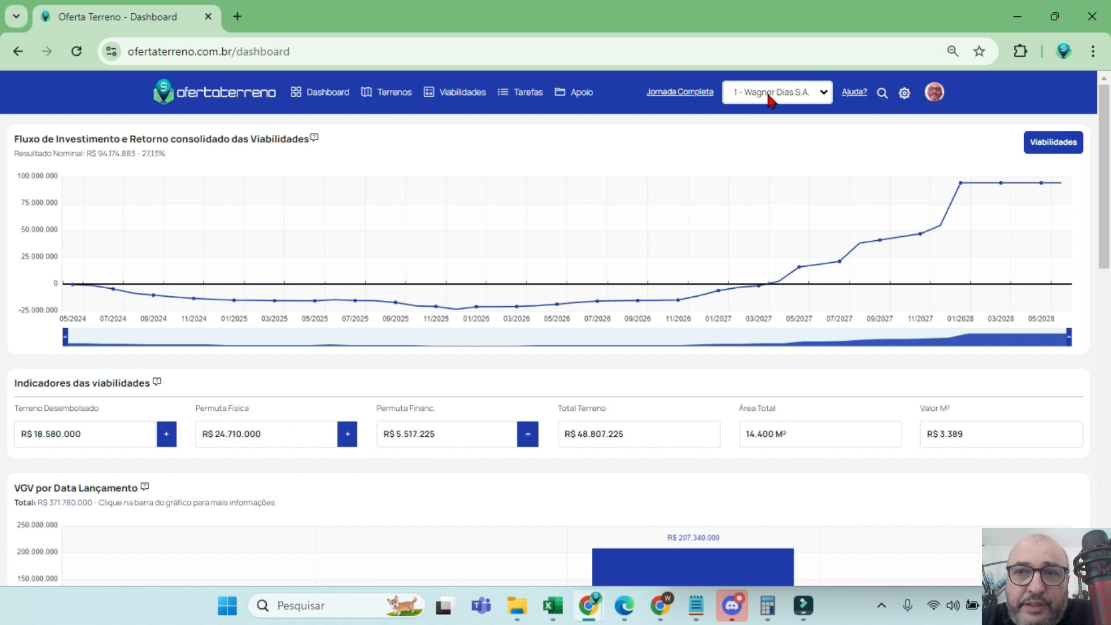
left_click(457, 94)
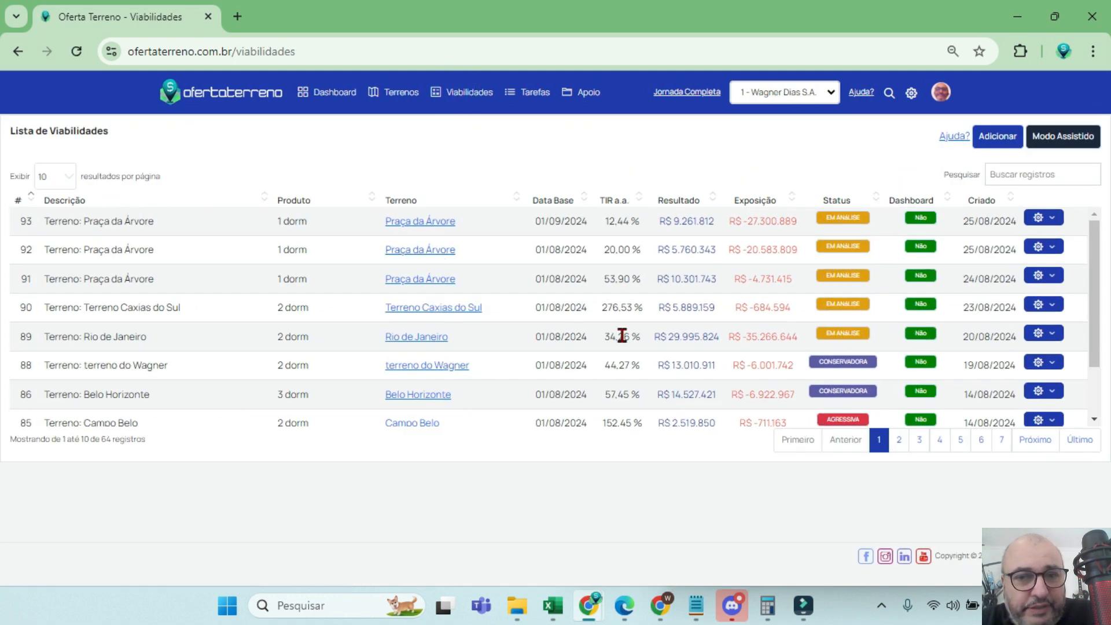
left_click(1050, 336)
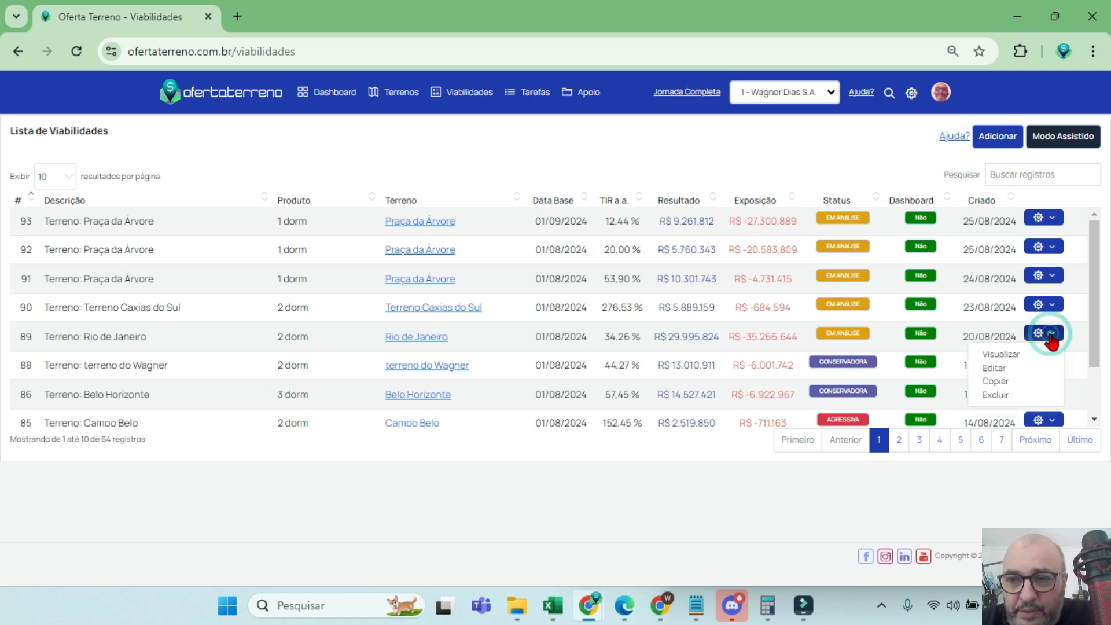
left_click(1001, 354)
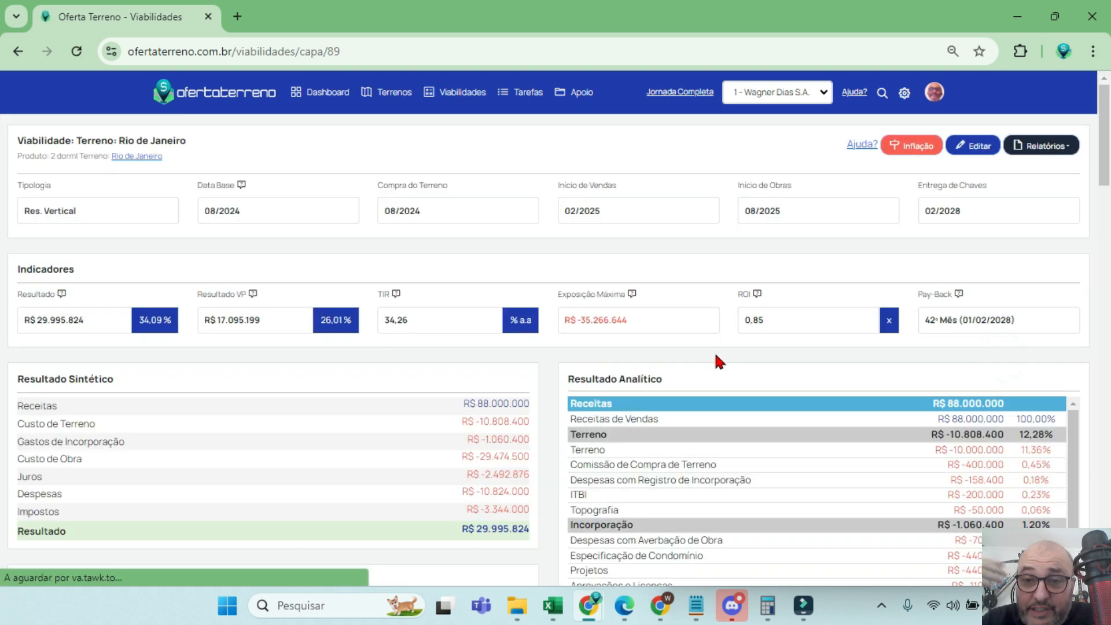
- Examine the Financ. Obra group in Resultado Analítico, including its Juros and Amortizações lines
scroll(250, 457, "down", 5)
scroll(685, 288, "down", 6)
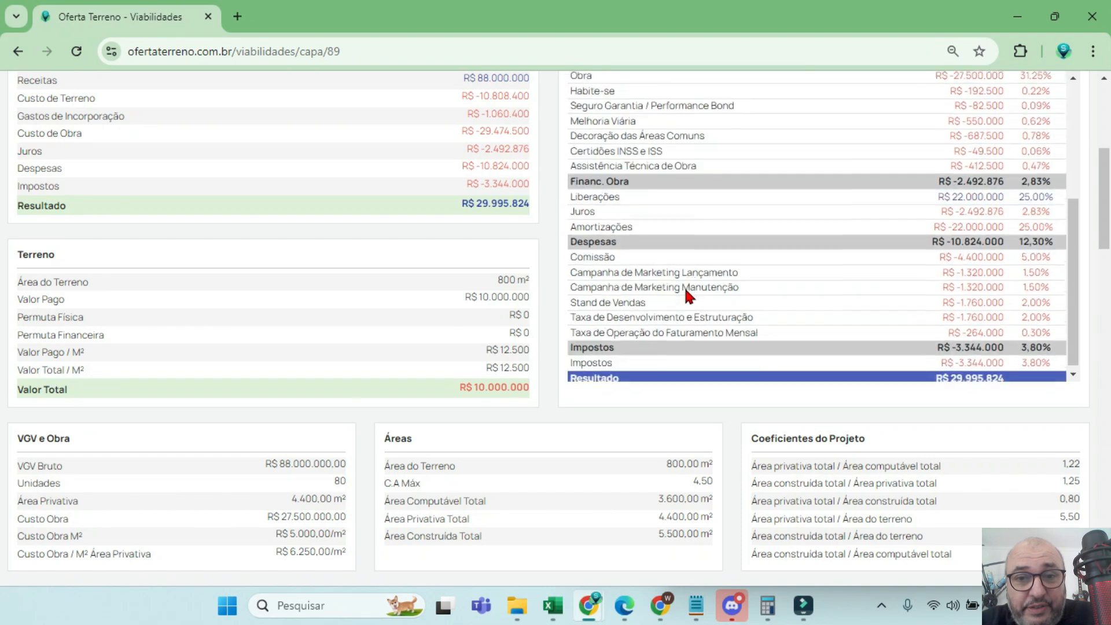
scroll(698, 281, "down", 2)
scroll(756, 272, "down", 1)
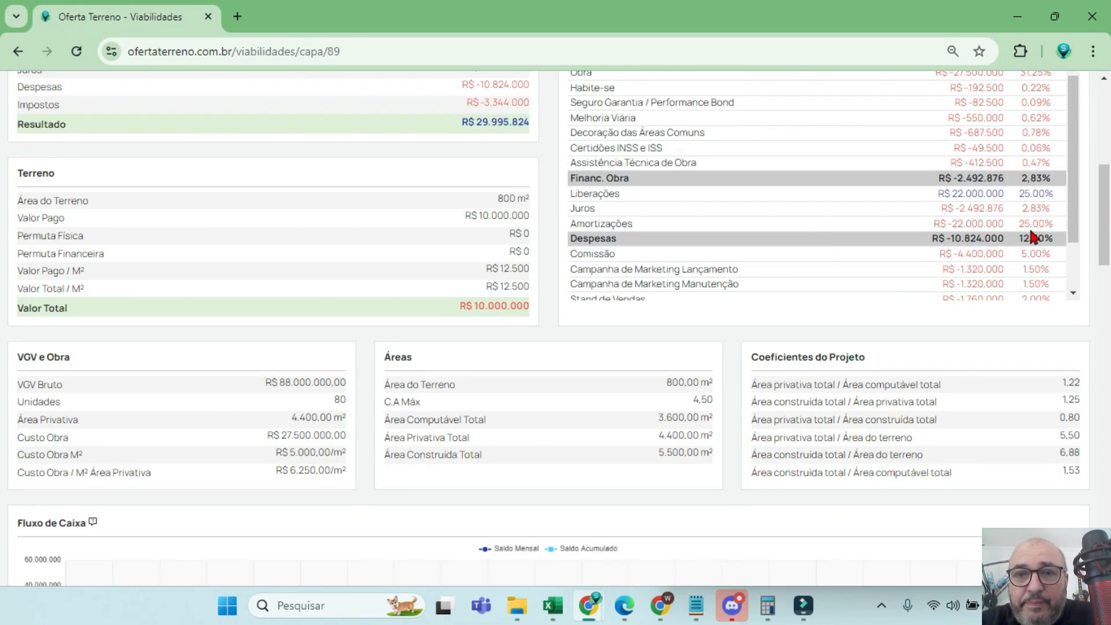
scroll(1031, 231, "up", 5)
scroll(639, 359, "down", 1)
left_click_drag(572, 343, 571, 371)
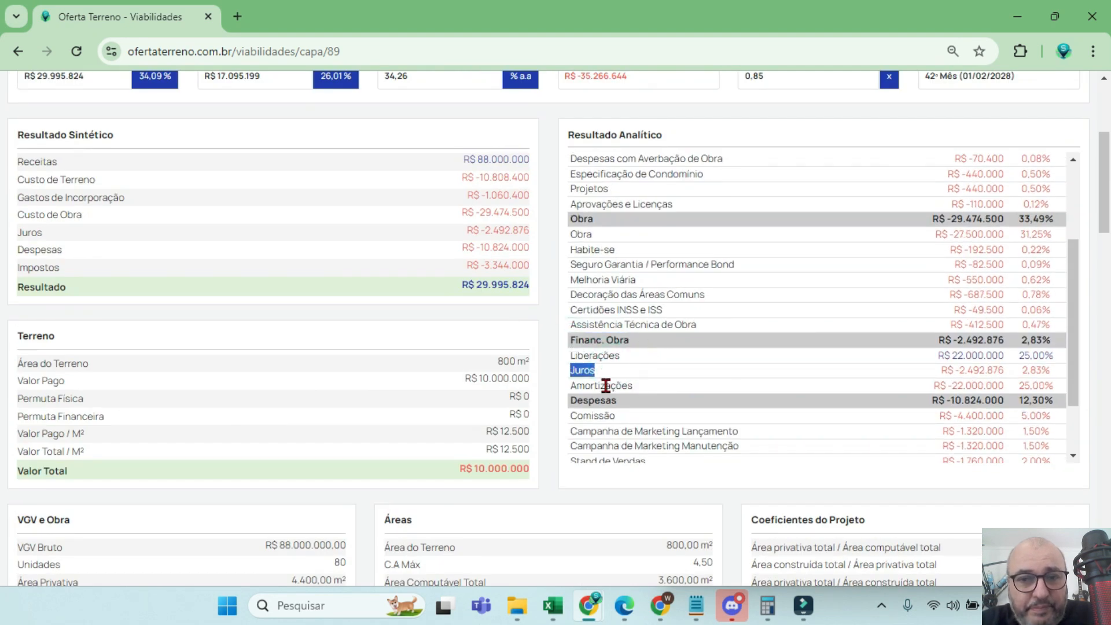
left_click_drag(642, 380, 577, 386)
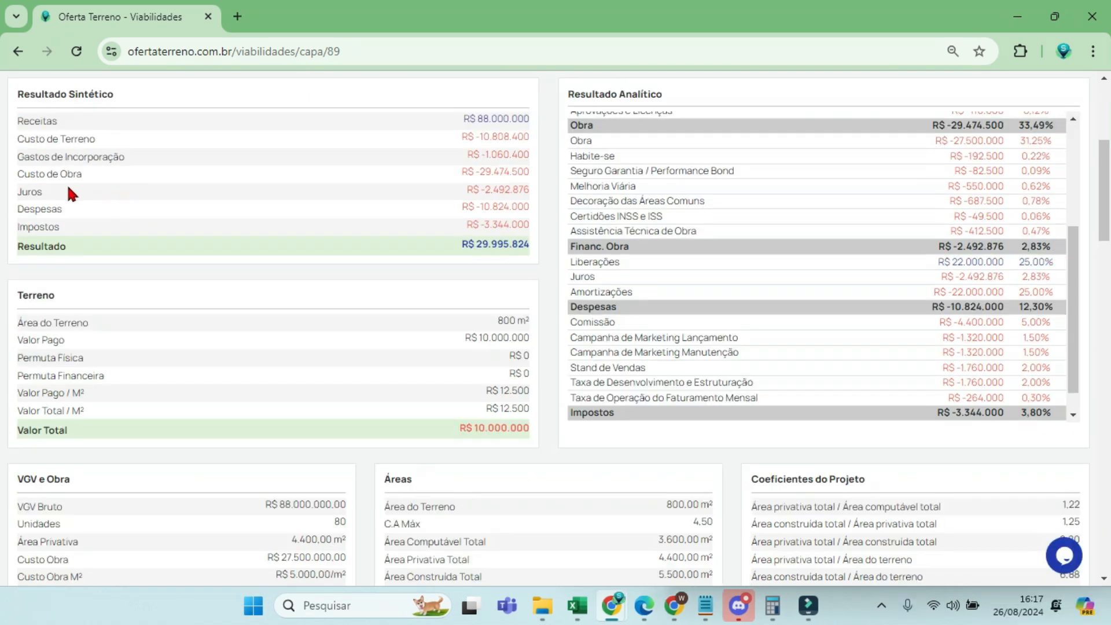
- Compare the Juros amount in Resultado Sintético with the Juros, Liberações and Amortizações amounts in Resultado Analítico
left_click_drag(44, 192, 17, 192)
left_click_drag(466, 191, 530, 190)
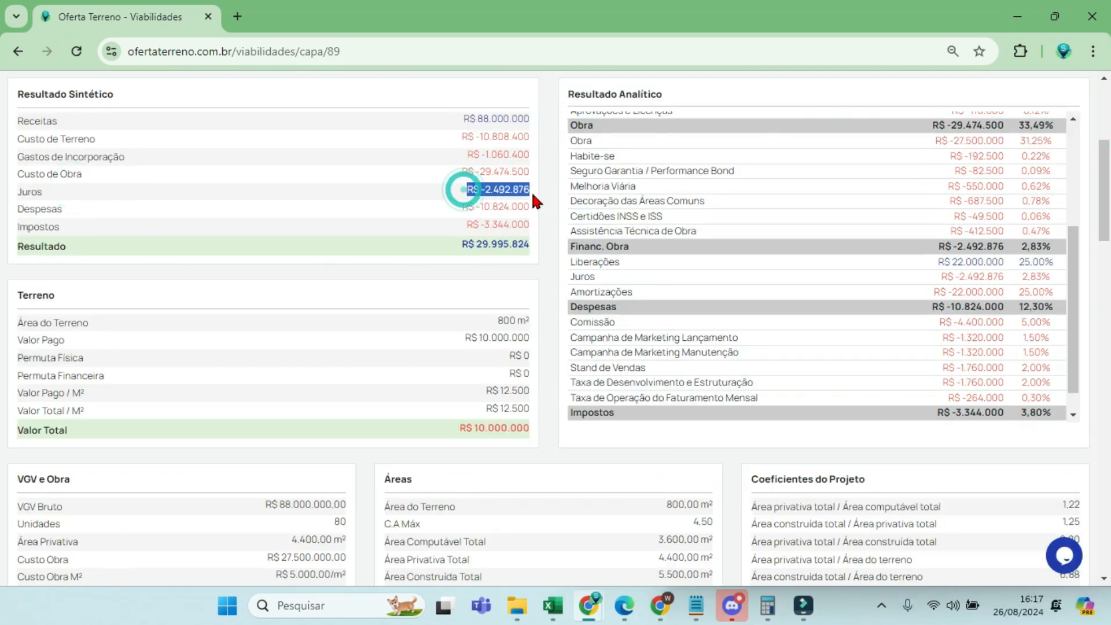
left_click_drag(941, 280, 1007, 276)
left_click(932, 263)
left_click_drag(932, 263, 1006, 259)
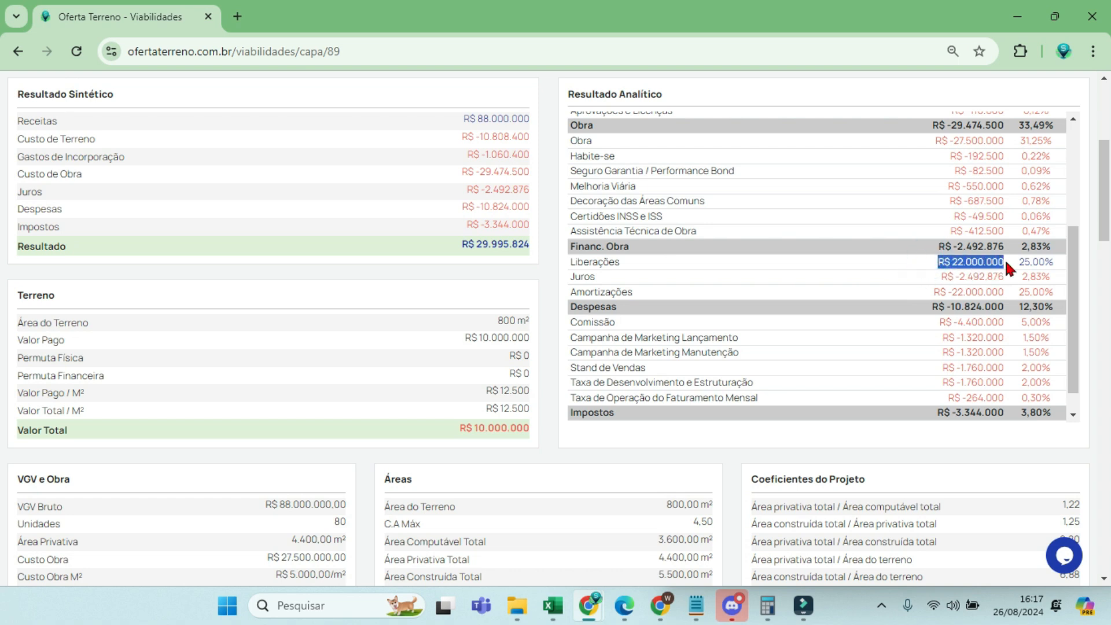
left_click_drag(916, 292, 1006, 297)
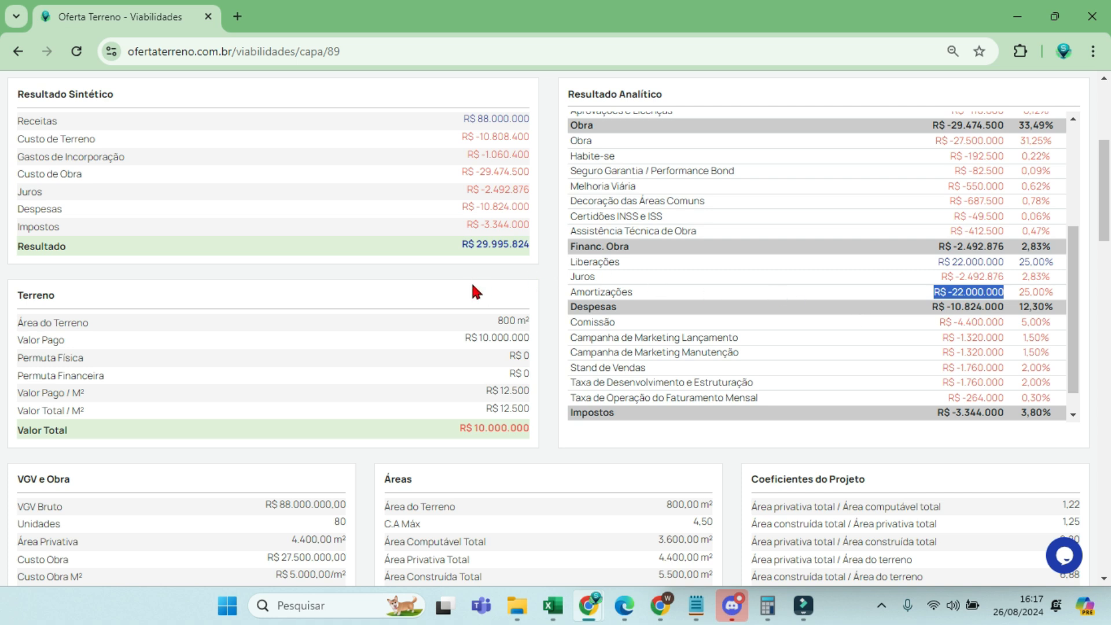
- Examine the Liberações column under Financ. Obra in the Fluxo Analítico por Data table, from totals to monthly releases
scroll(468, 290, "down", 15)
scroll(466, 298, "down", 8)
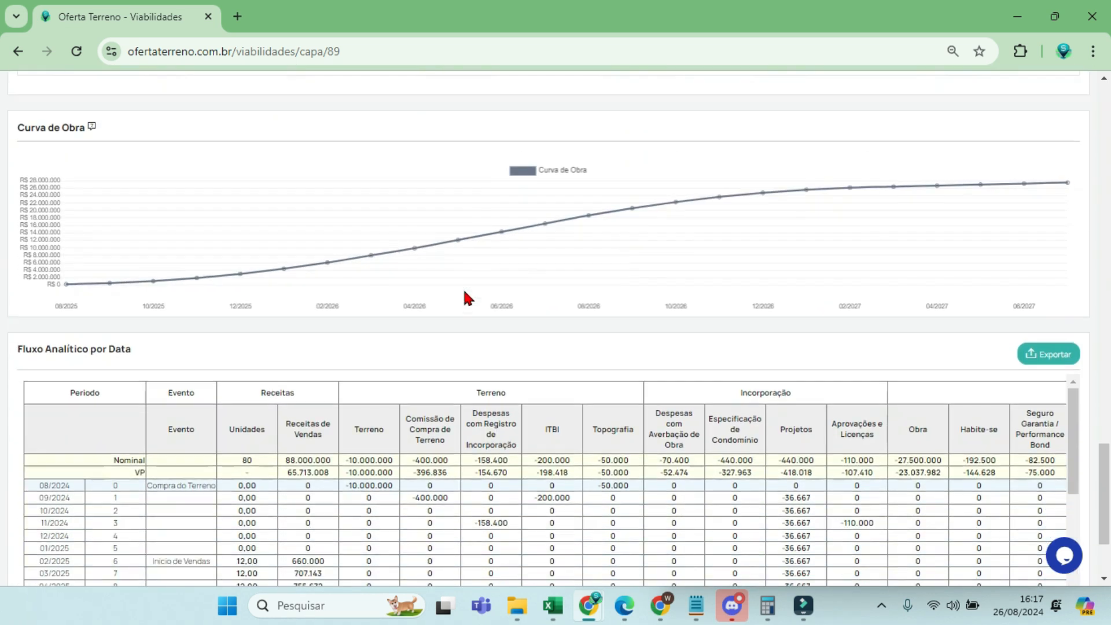
left_click_drag(404, 522, 764, 525)
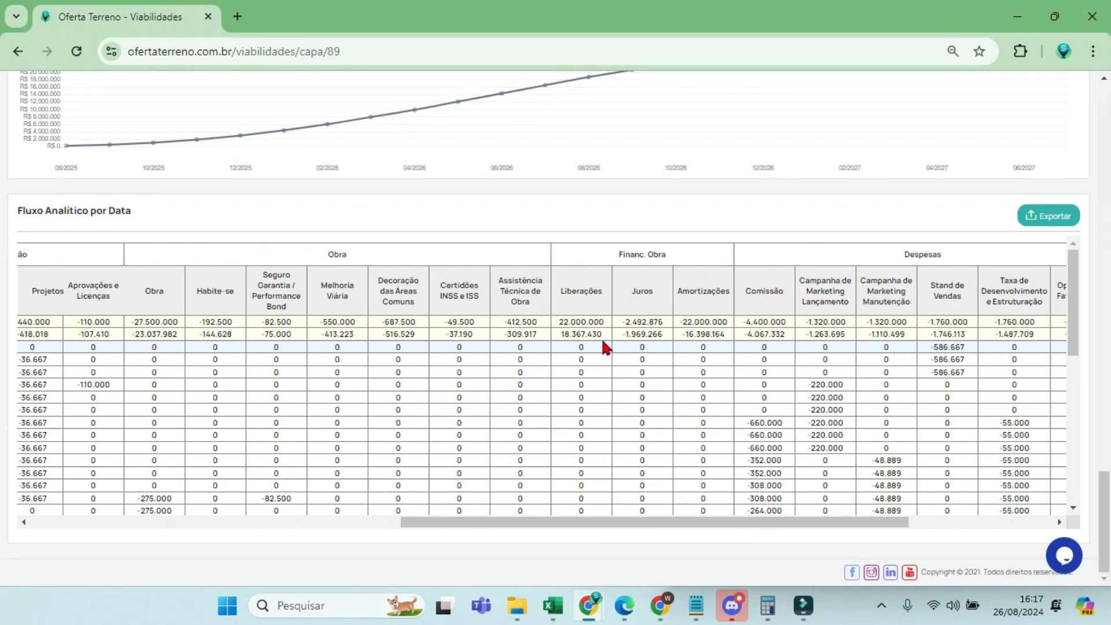
scroll(606, 347, "down", 3)
left_click_drag(605, 409, 563, 414)
scroll(565, 414, "up", 3)
left_click_drag(605, 311, 560, 337)
scroll(589, 351, "up", 1)
scroll(597, 388, "down", 3)
scroll(587, 391, "down", 5)
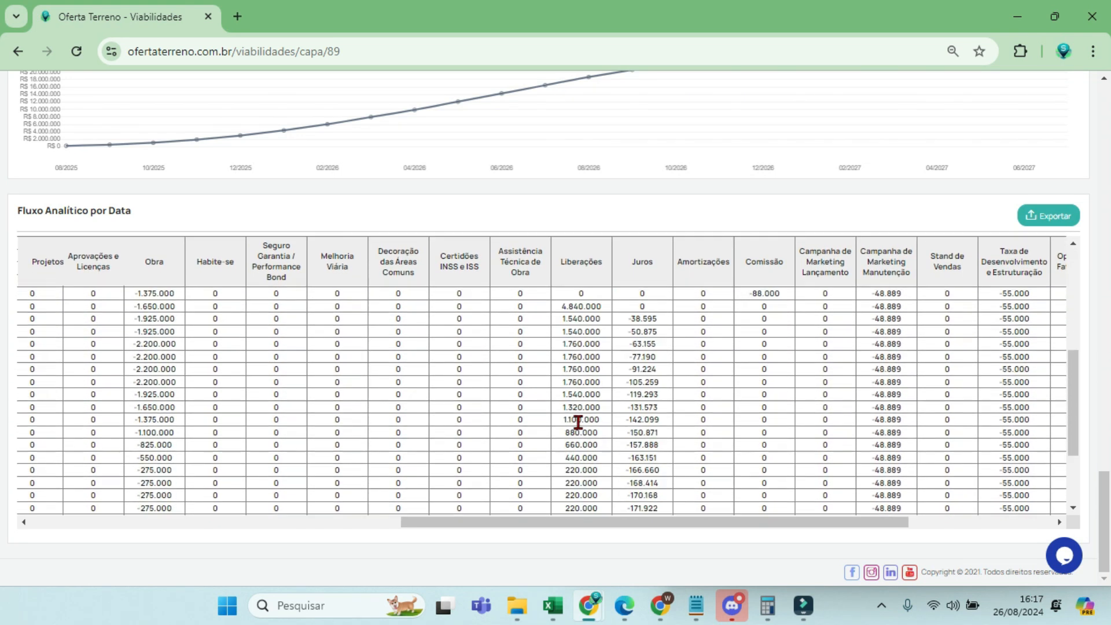
- Check the first monthly Juros entry and the total rows of the Juros and Amortizações columns
scroll(579, 417, "up", 4)
left_click_drag(661, 423, 640, 419)
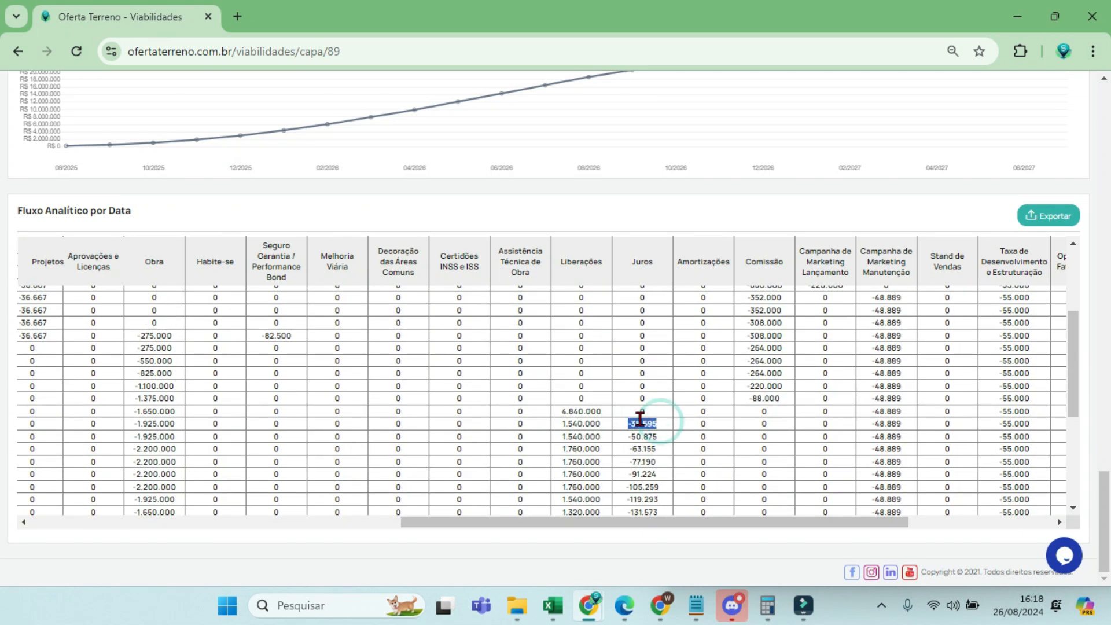
scroll(652, 410, "up", 3)
scroll(557, 457, "down", 3)
scroll(660, 400, "up", 3)
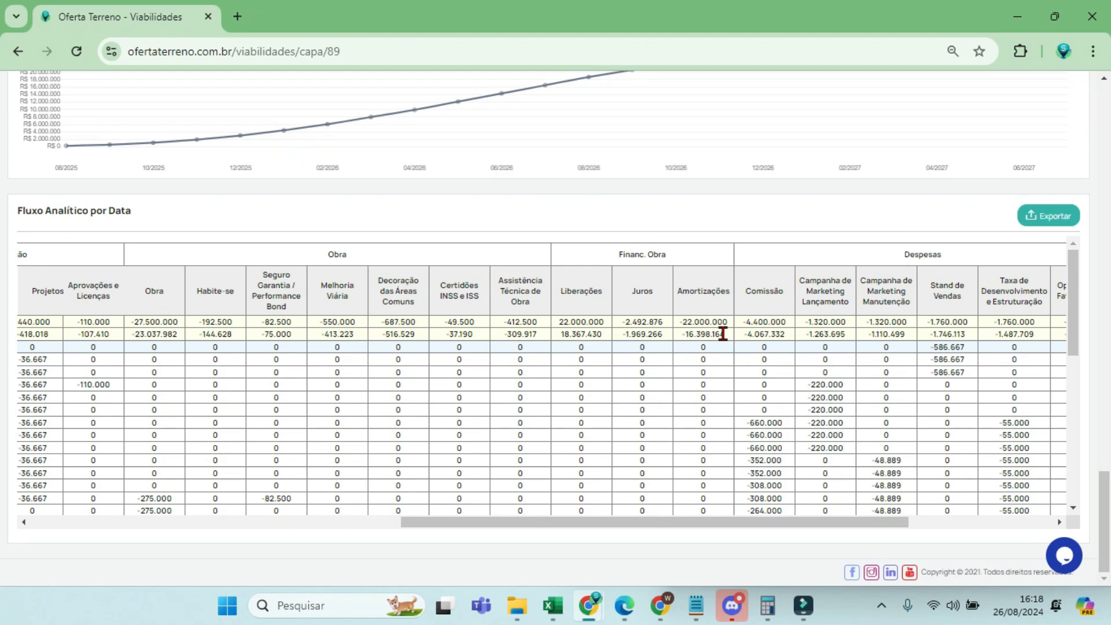
left_click_drag(728, 324, 616, 335)
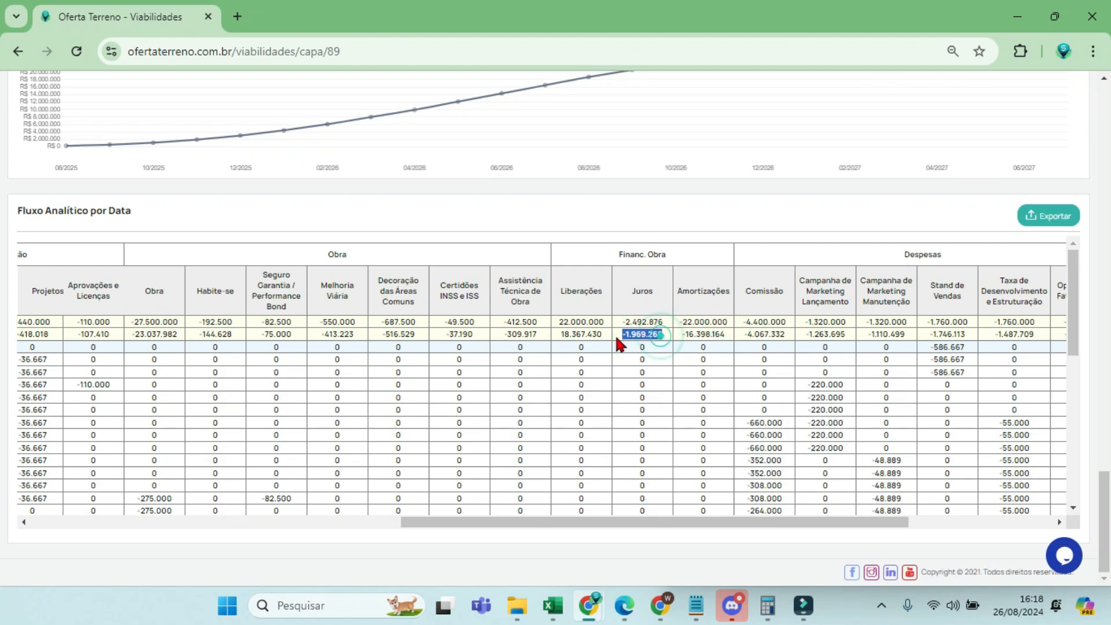
left_click_drag(725, 335, 682, 336)
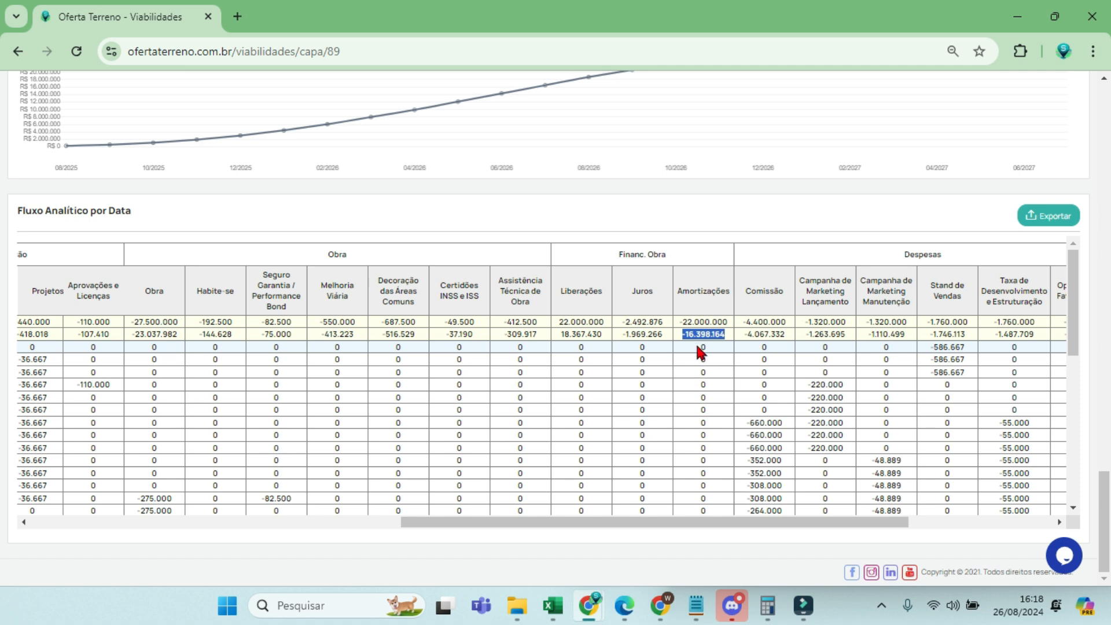
- Follow the monthly Liberações and Juros values in the cash flow table through to the final Amortizações payment
scroll(695, 351, "down", 5)
scroll(643, 350, "down", 2)
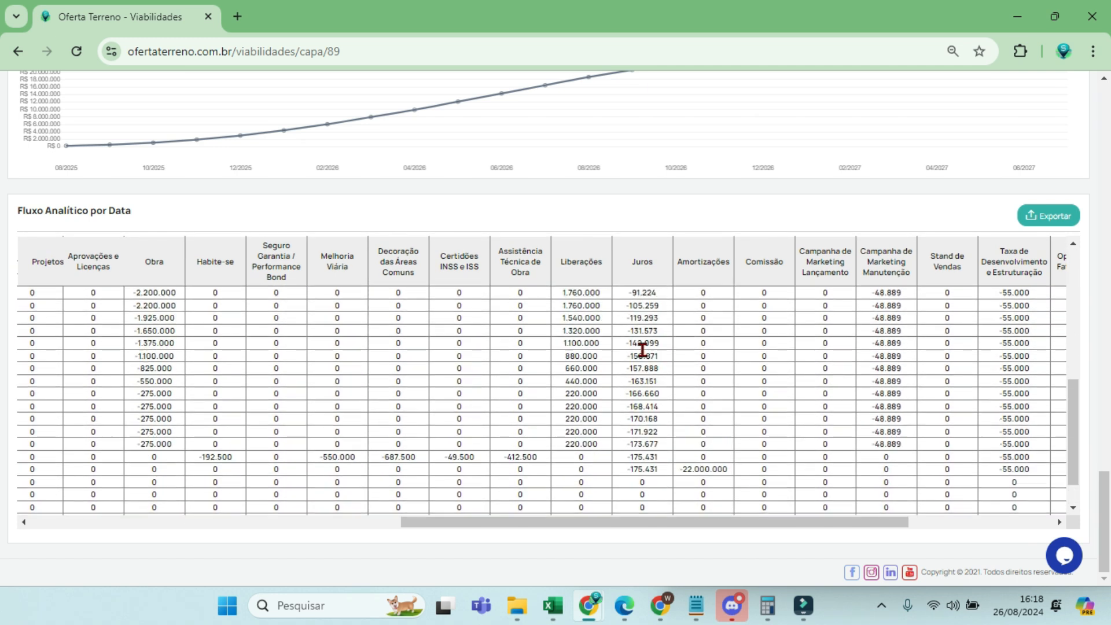
scroll(643, 349, "up", 8)
scroll(640, 363, "down", 3)
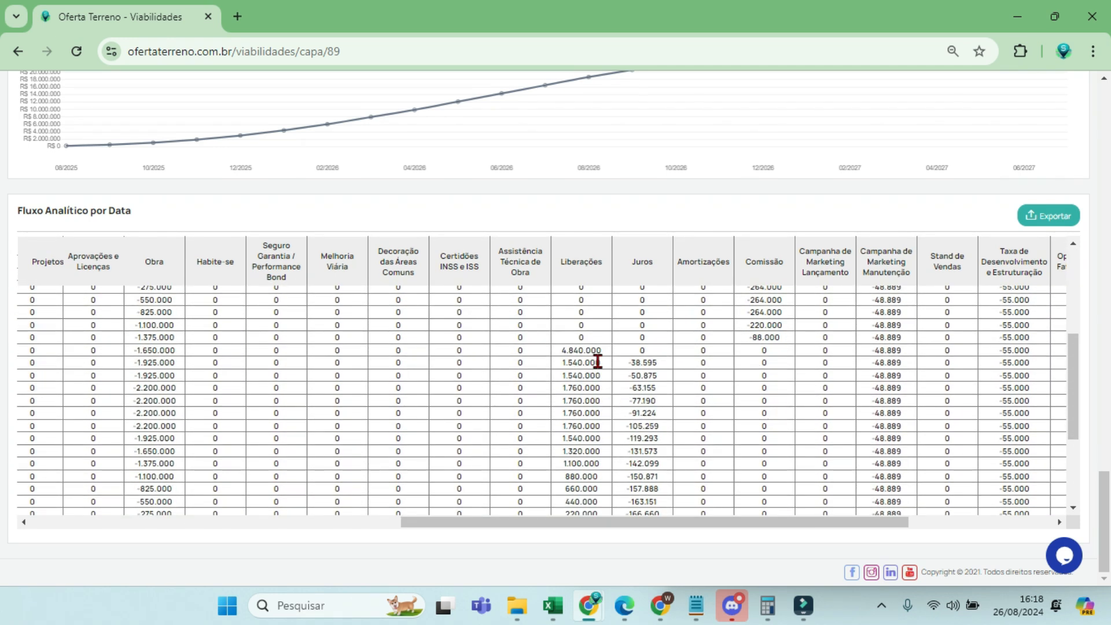
left_click_drag(601, 362, 566, 400)
scroll(598, 392, "up", 1)
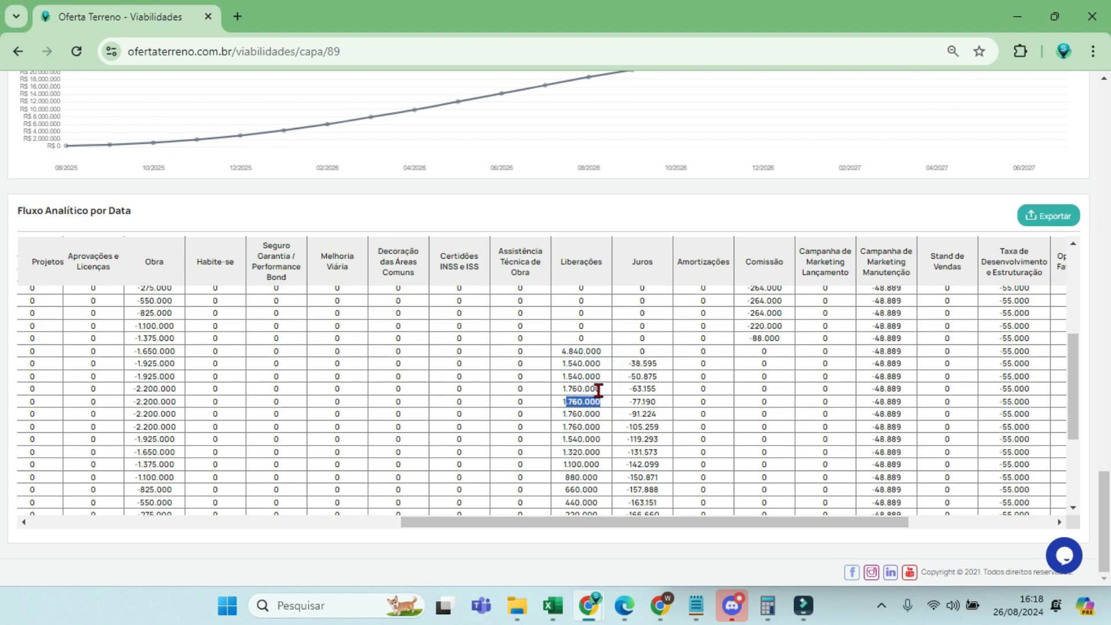
scroll(585, 349, "up", 5)
scroll(620, 353, "down", 10)
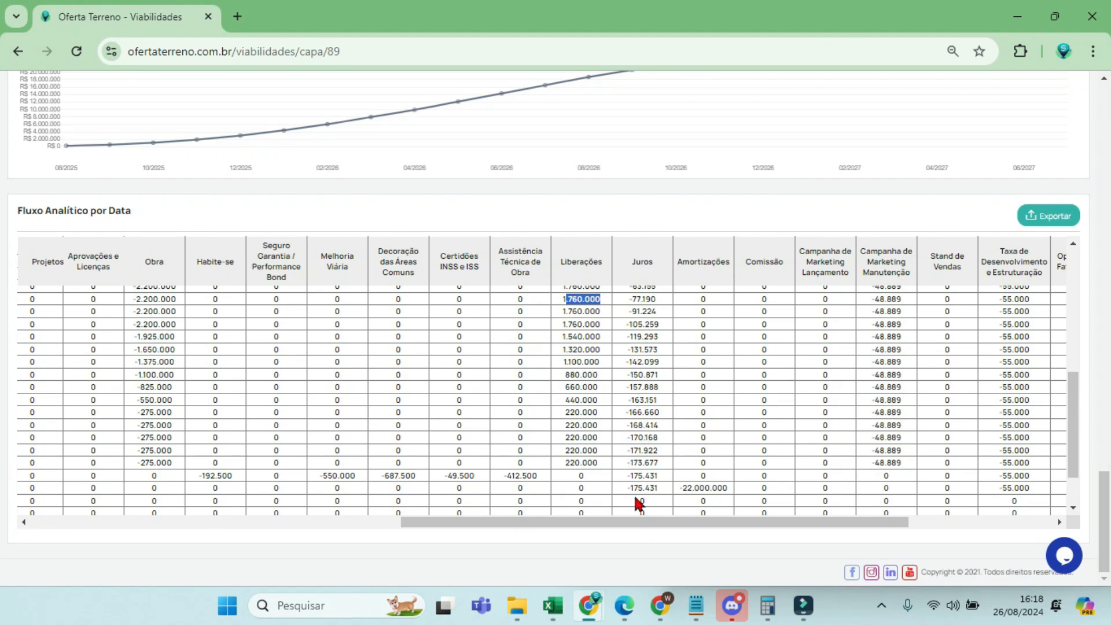
scroll(628, 485, "down", 1)
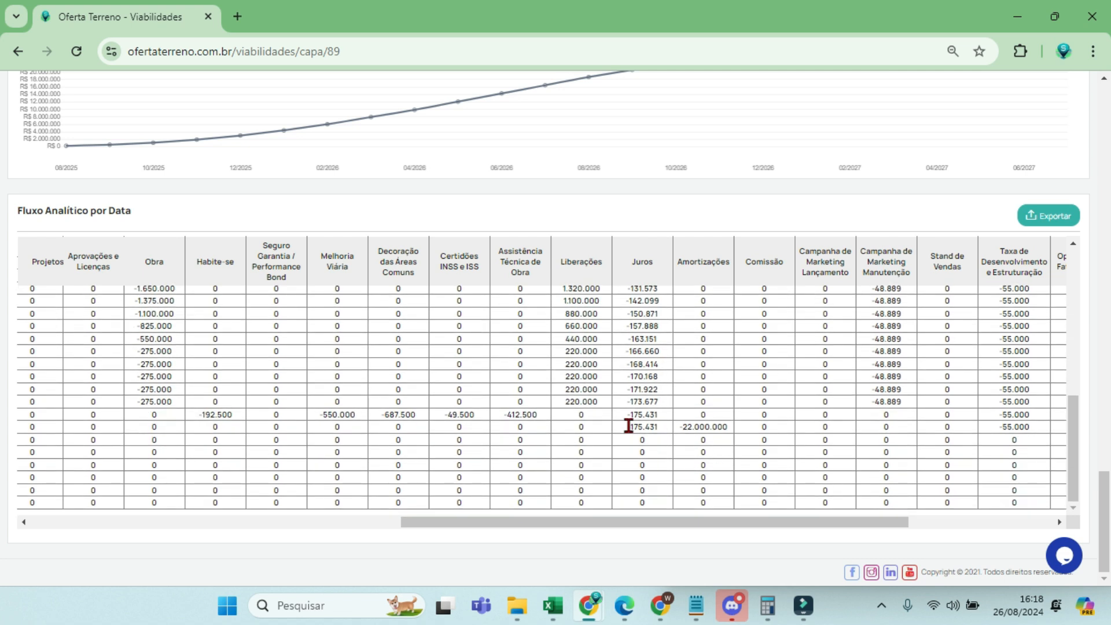
left_click_drag(730, 428, 681, 430)
- Set Utilizar Financiamento to Não in the study's construction financing settings, save, and view the recalculated study
scroll(739, 428, "up", 15)
scroll(791, 297, "up", 5)
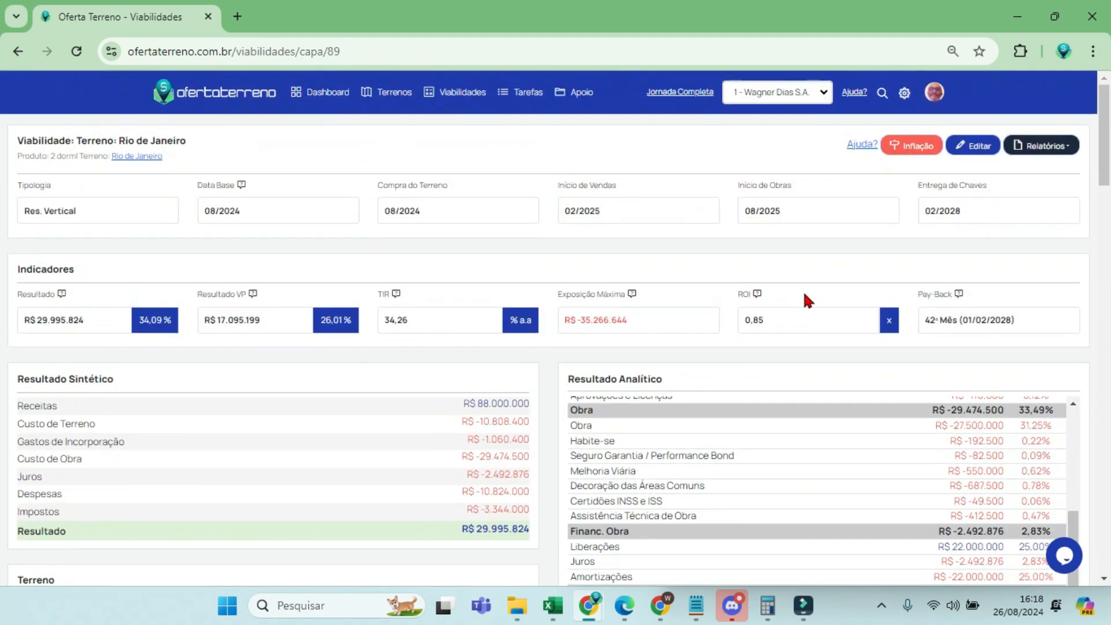
left_click(969, 149)
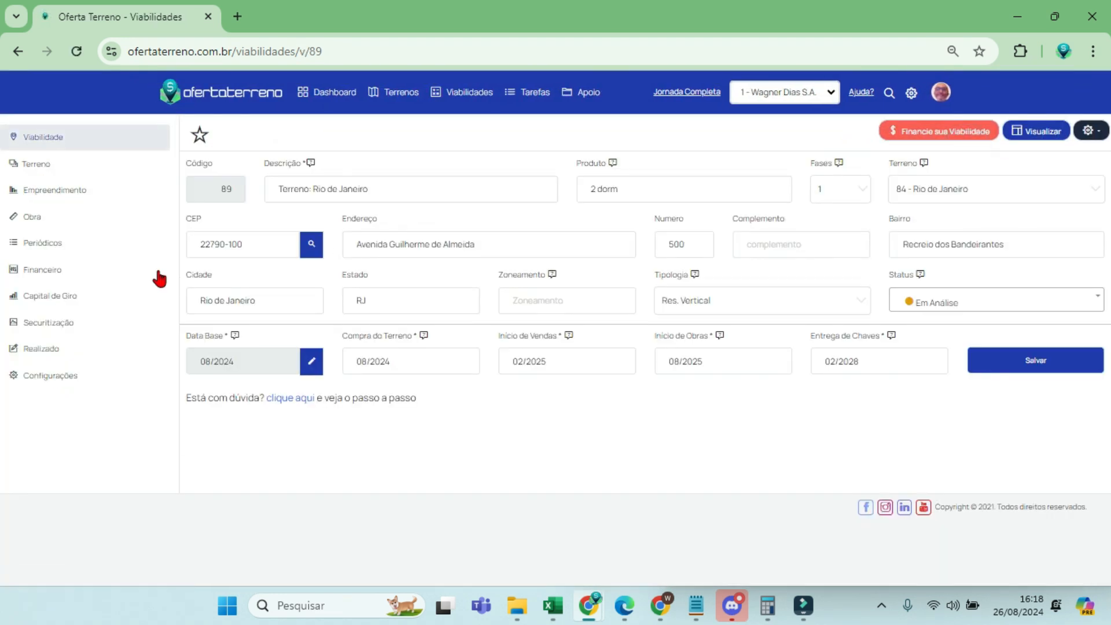
left_click(35, 270)
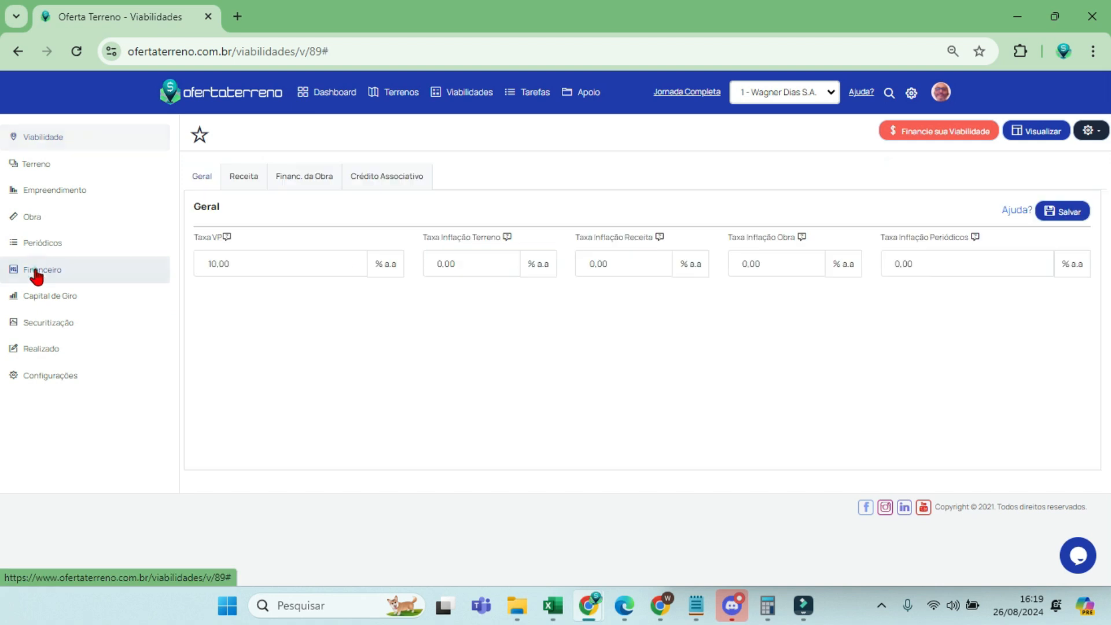
left_click(317, 181)
left_click_drag(309, 207, 451, 205)
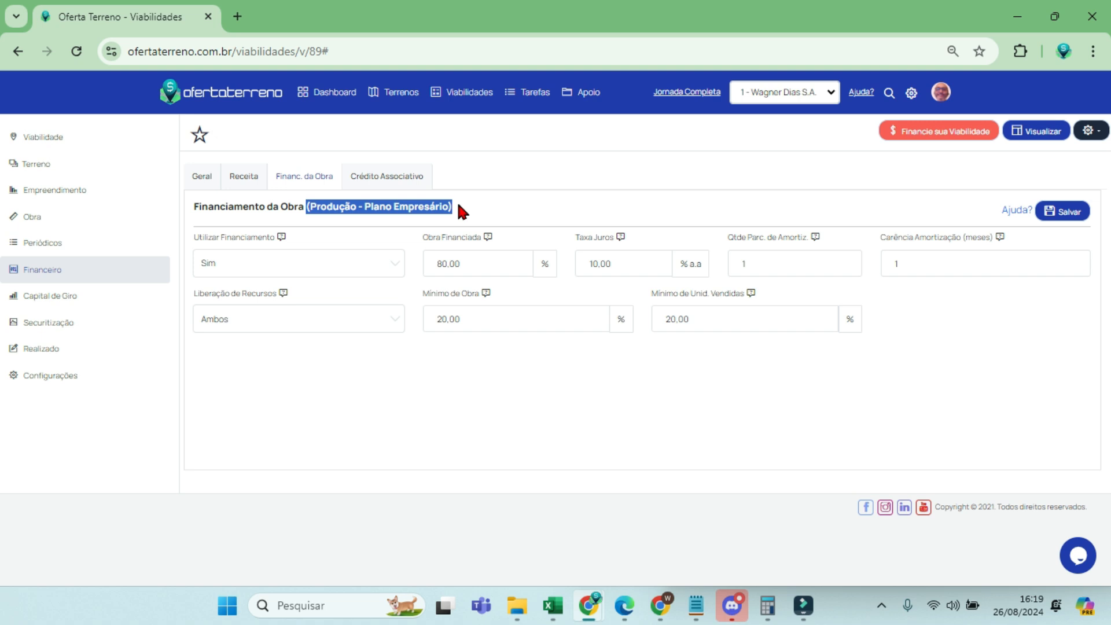
left_click(348, 263)
left_click(312, 294)
left_click(1062, 212)
left_click(1042, 131)
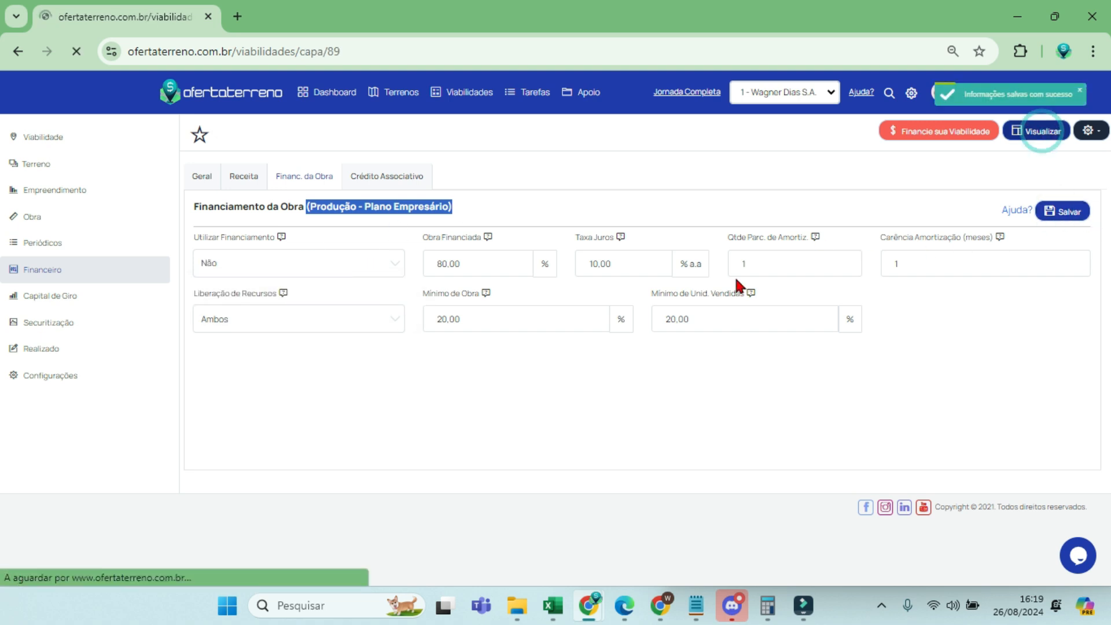
- Check the Juros and Financ. Obra values in the results and the Financ. Obra column in Fluxo Analítico por Data
scroll(550, 359, "down", 3)
scroll(664, 238, "down", 3)
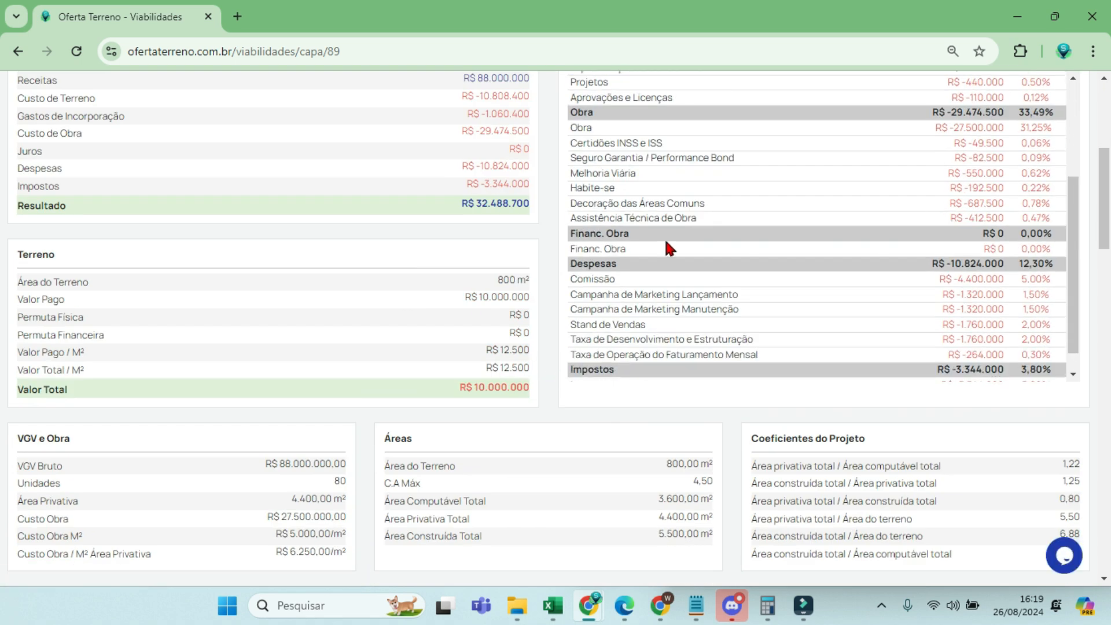
left_click_drag(1060, 247, 985, 250)
left_click_drag(452, 149, 522, 151)
scroll(558, 446, "down", 20)
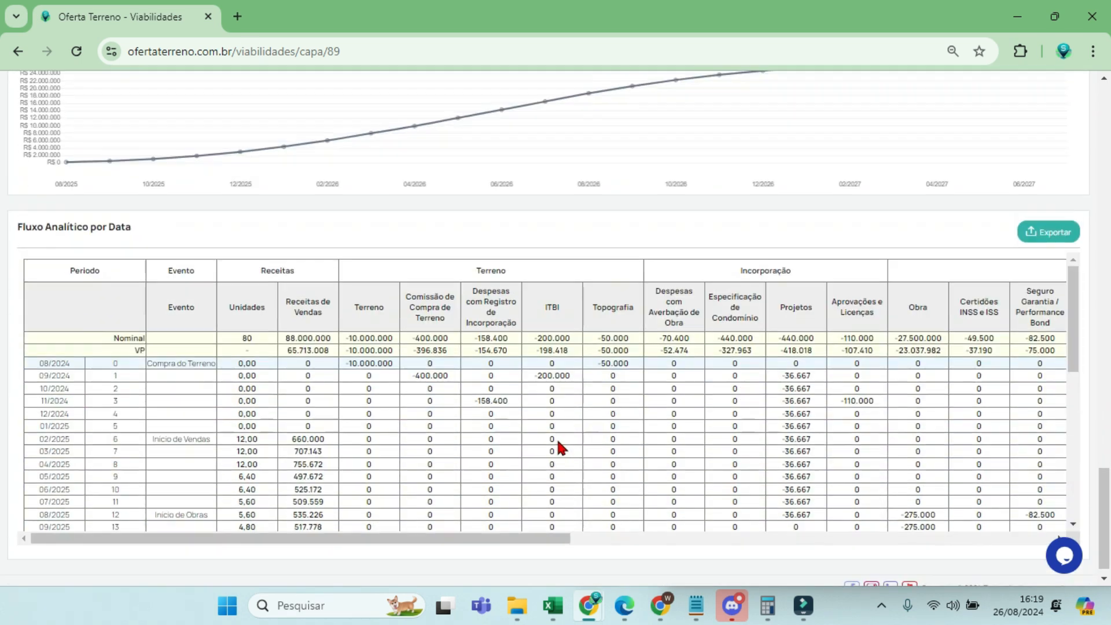
left_click_drag(479, 540, 745, 542)
scroll(809, 387, "down", 1)
- Set Utilizar Financiamento to Sim in the study's construction financing settings
scroll(809, 388, "up", 20)
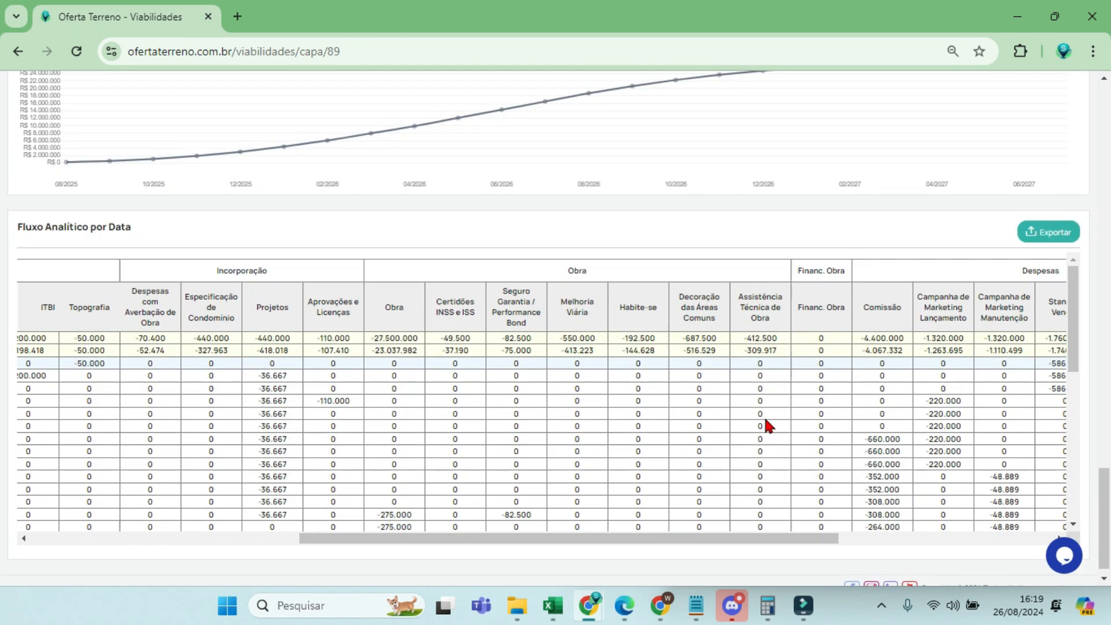
scroll(719, 408, "up", 3)
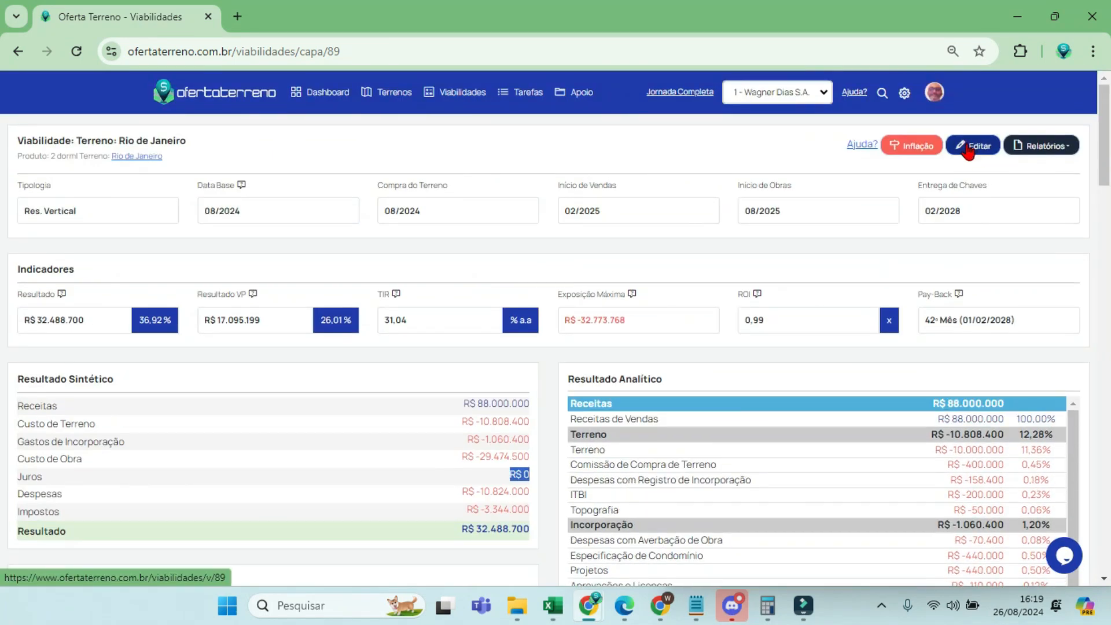
left_click(975, 146)
left_click(36, 271)
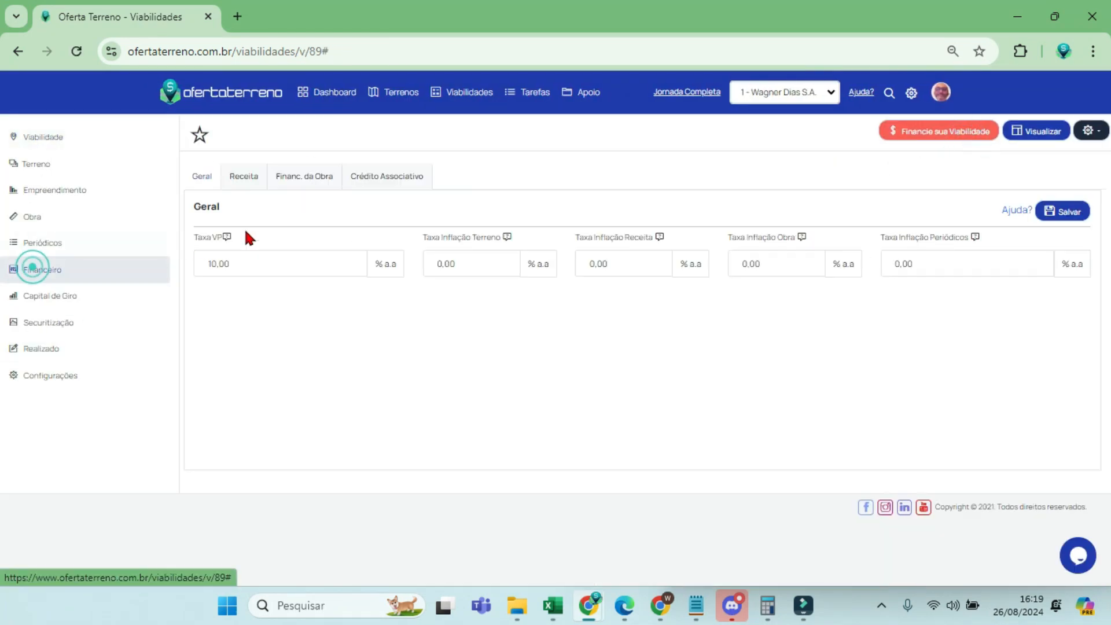
left_click(295, 176)
left_click(231, 263)
left_click(235, 290)
left_click(501, 269)
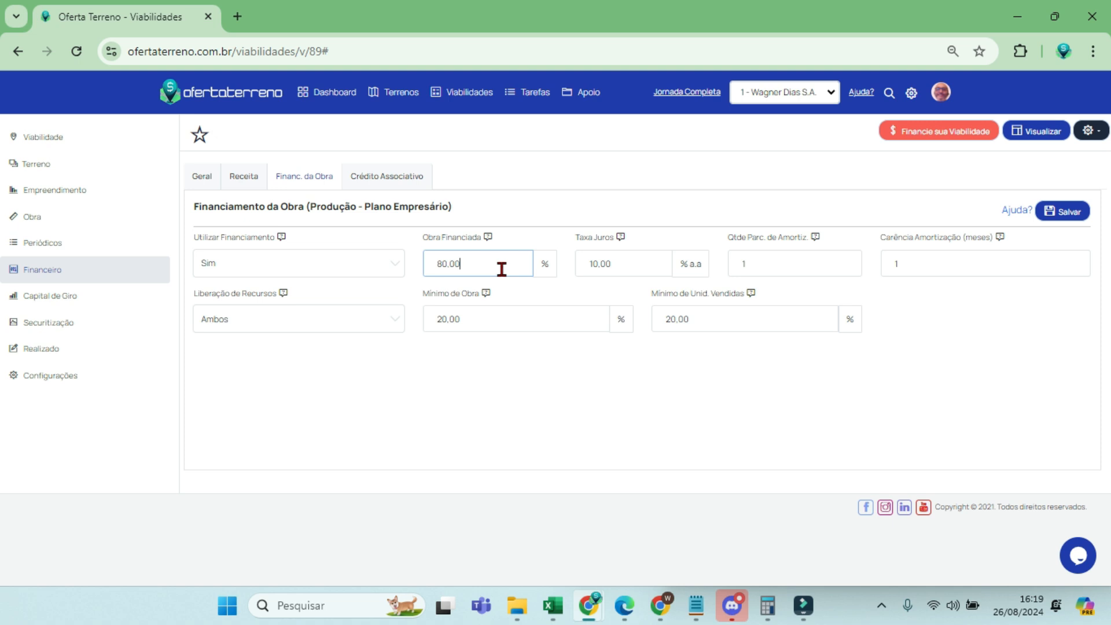
- Check the total Custo Obra in the study's Obra section
left_click(31, 217)
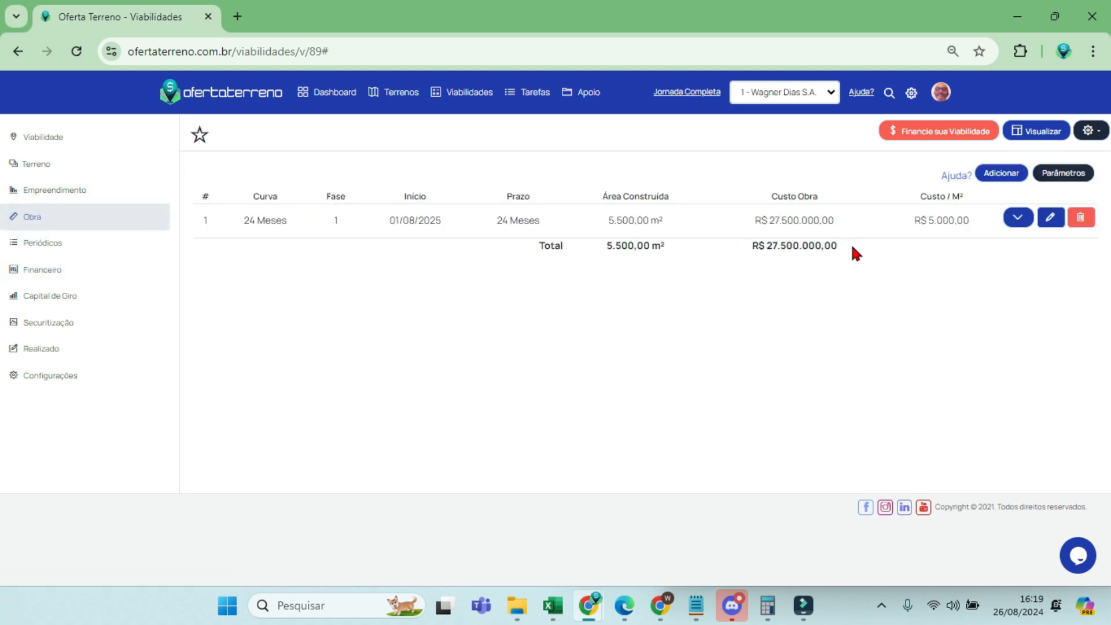
left_click_drag(854, 245, 754, 259)
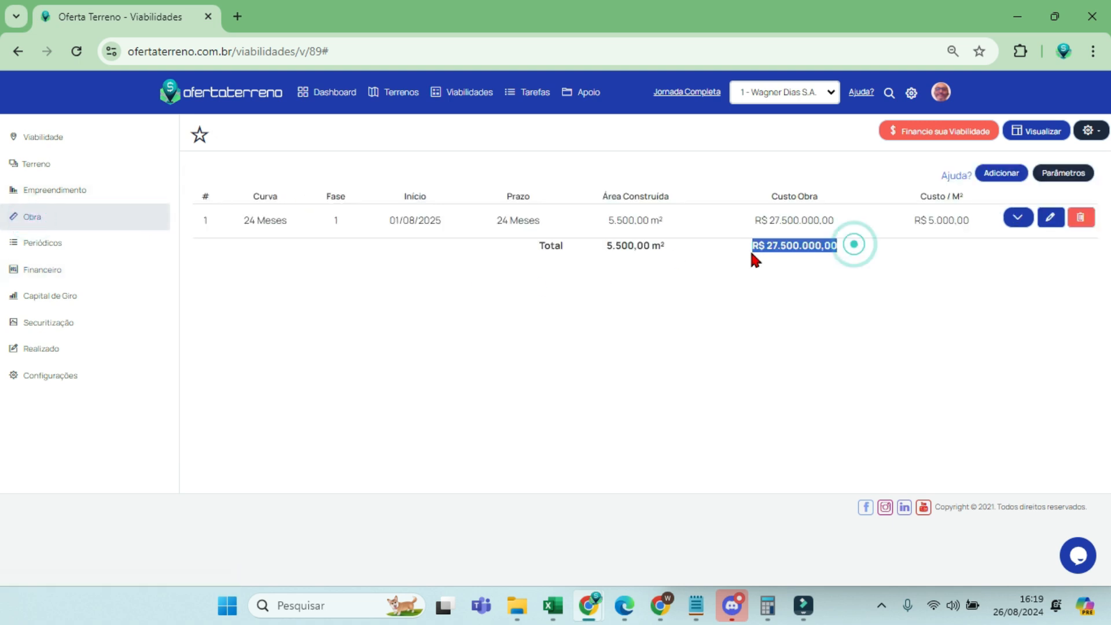
- Set Obra Financiada to 70% and Utilizar Financiamento to Sim in the construction financing settings
left_click(44, 270)
left_click(286, 177)
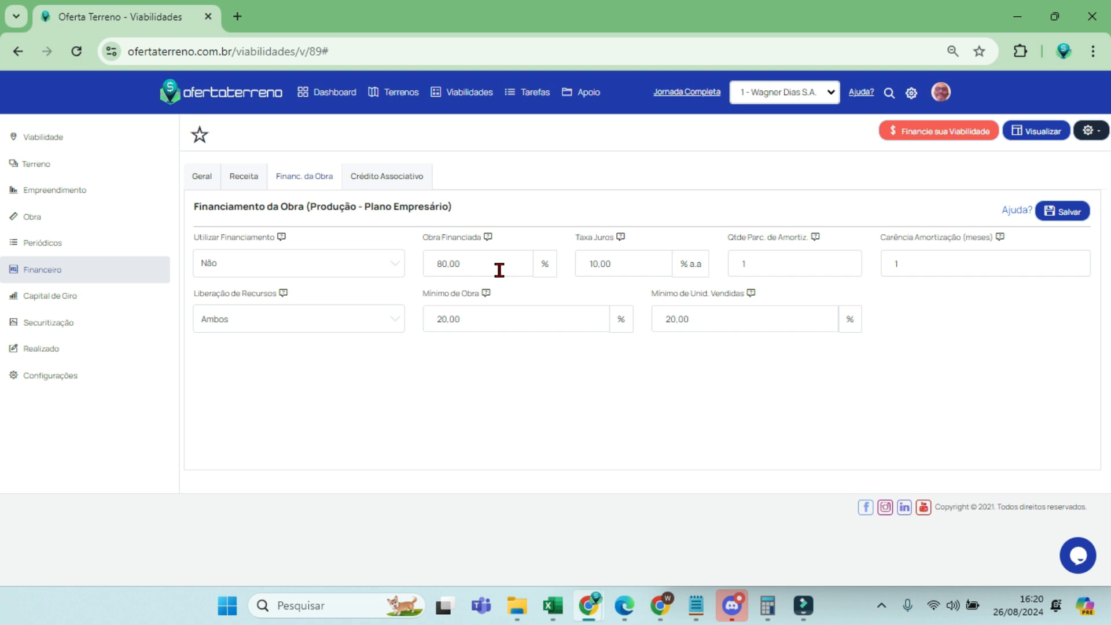
left_click(469, 266)
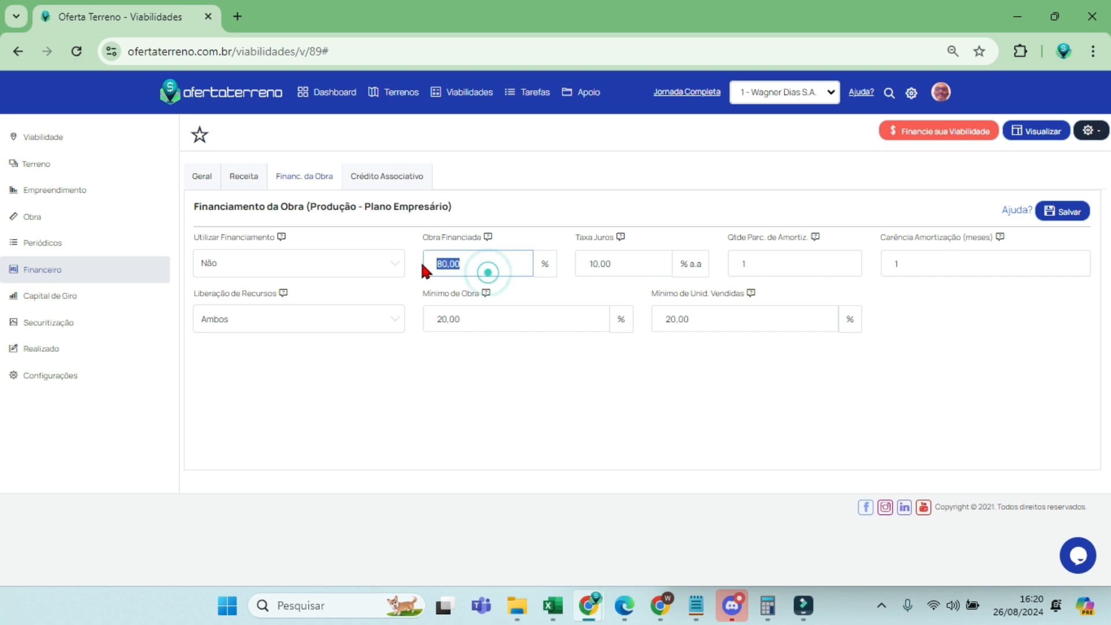
type("70")
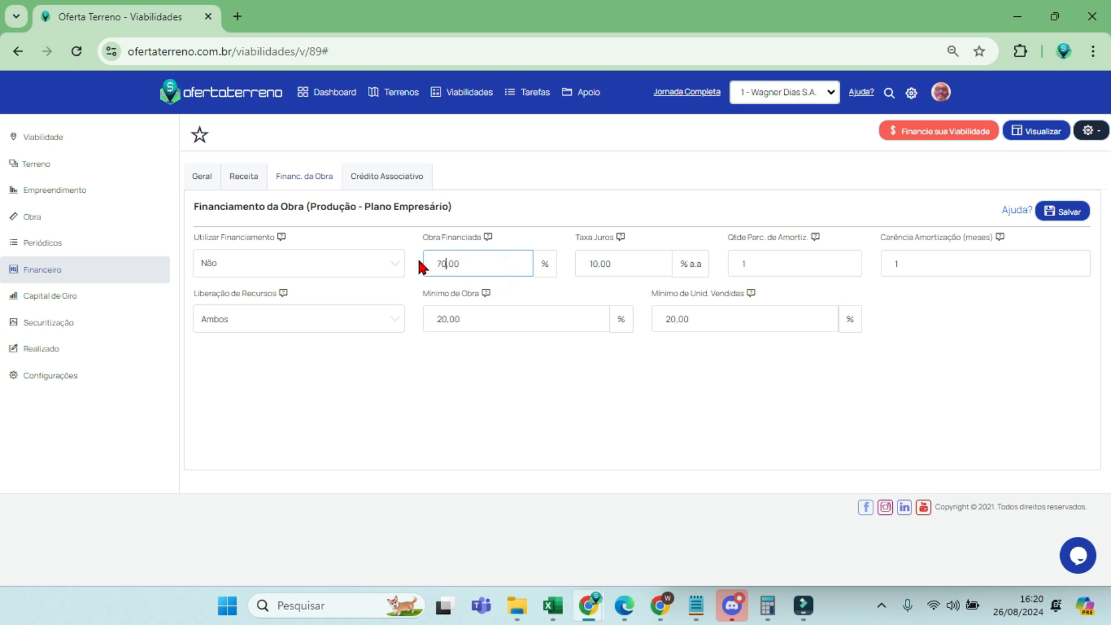
left_click(634, 264)
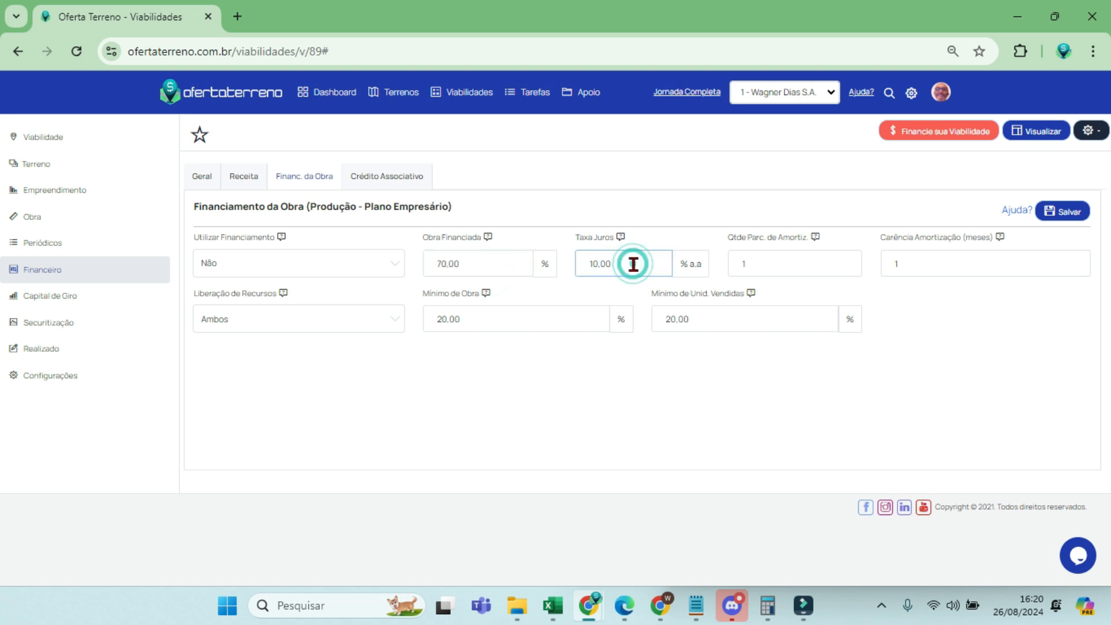
left_click(226, 265)
left_click(235, 294)
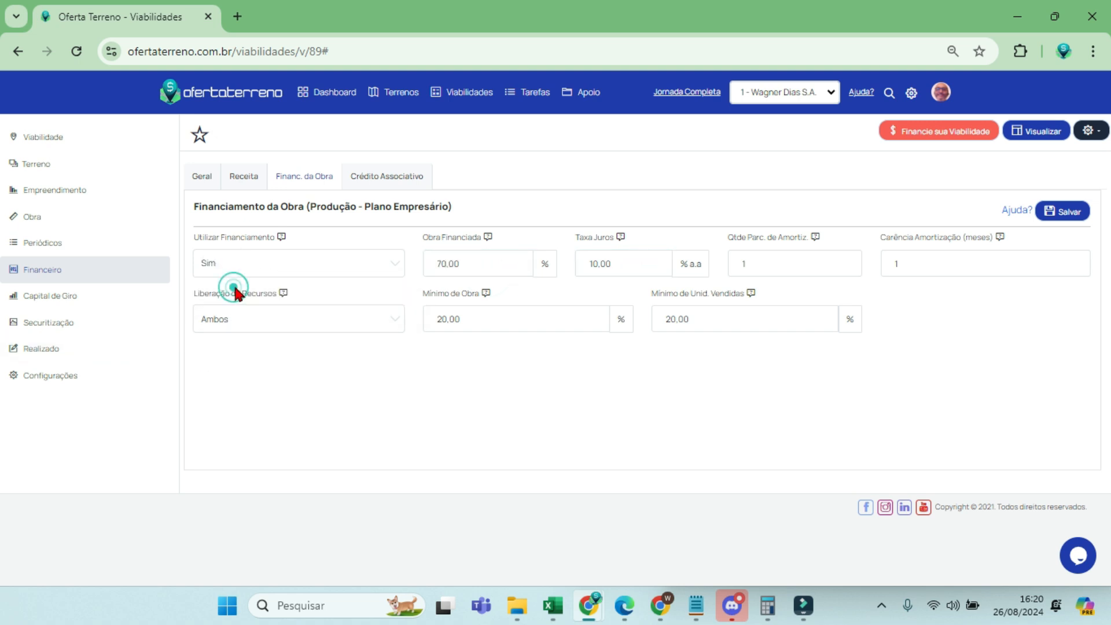
- Set the construction financing's Taxa Juros to 12% a.a
left_click_drag(640, 263, 585, 264)
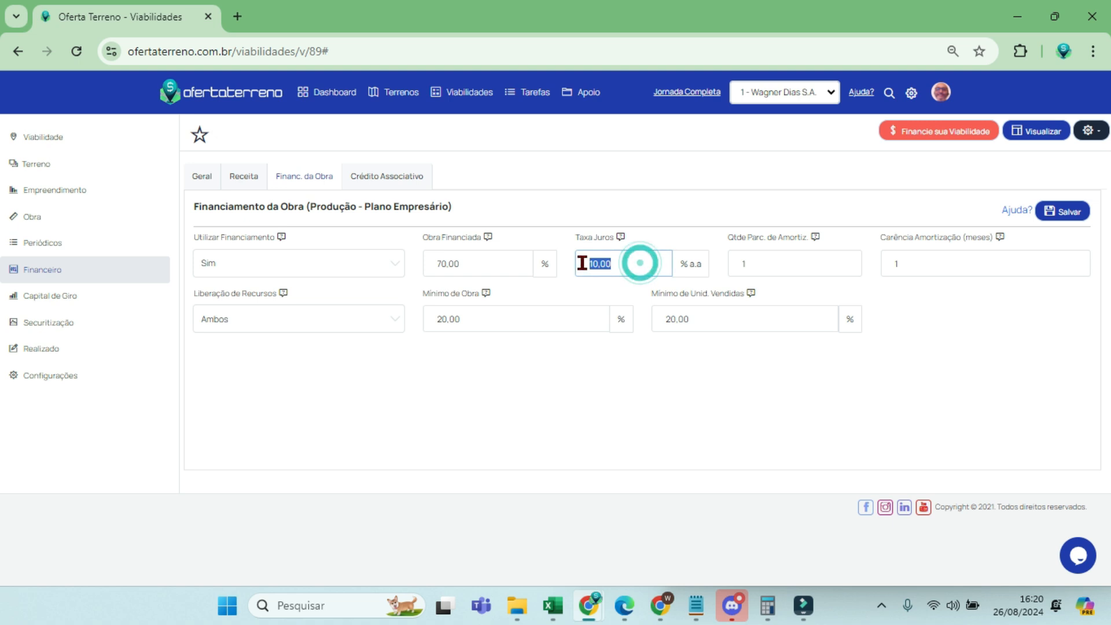
type("12")
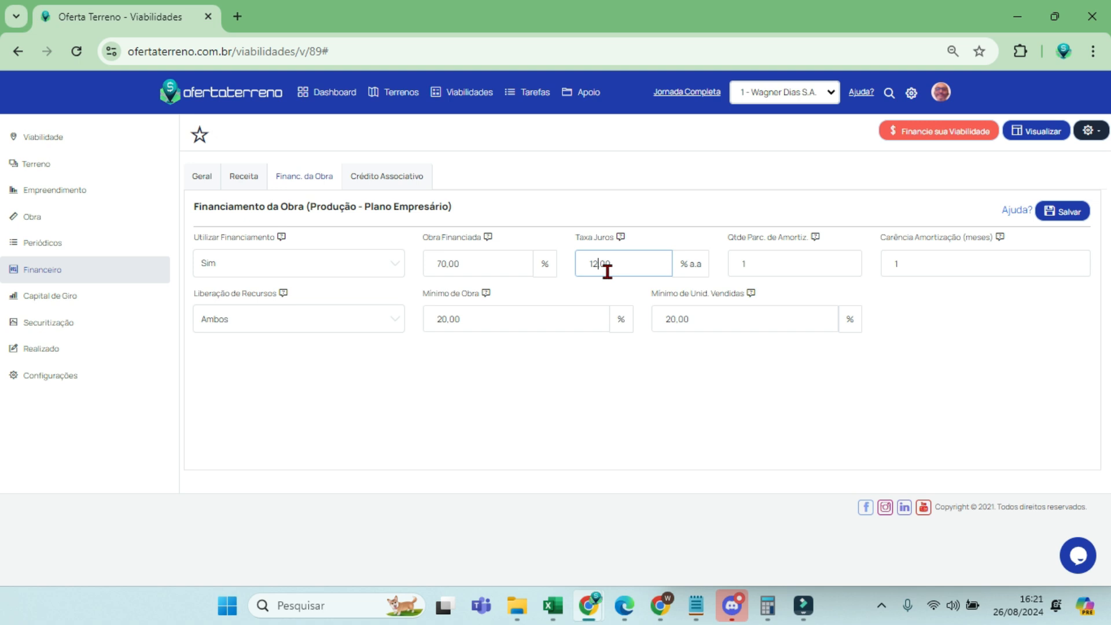
left_click(625, 266)
- Set Qtde Parc. de Amortiz. to 3 and Carência Amortização to 6 months
left_click_drag(721, 236, 809, 238)
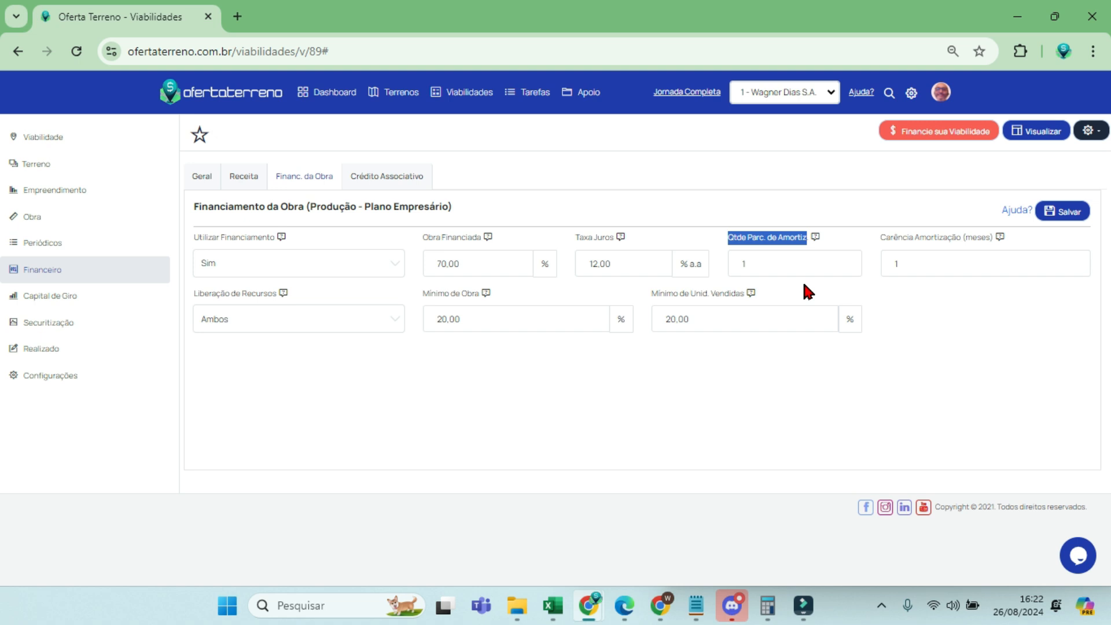
left_click(794, 265)
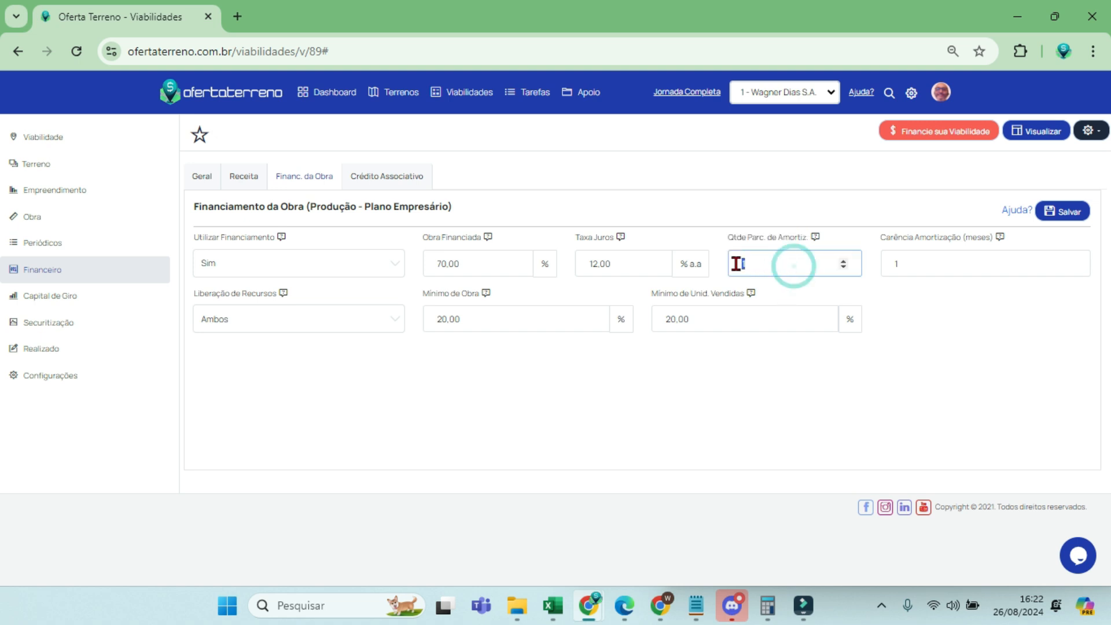
type("3")
left_click(955, 321)
left_click(776, 262)
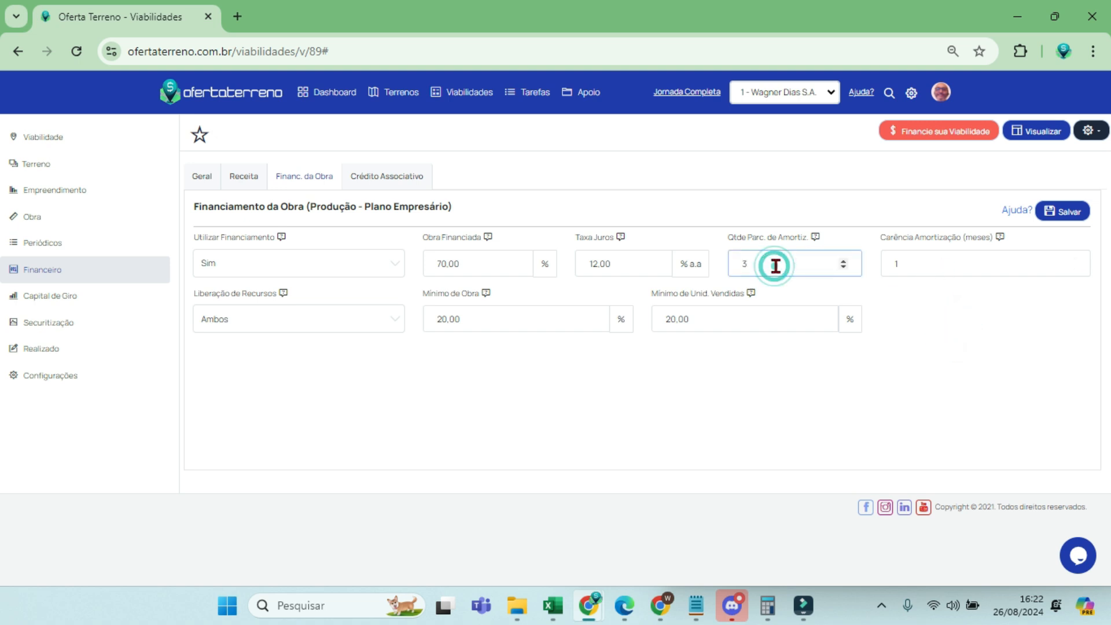
left_click(941, 261)
left_click_drag(923, 261, 888, 263)
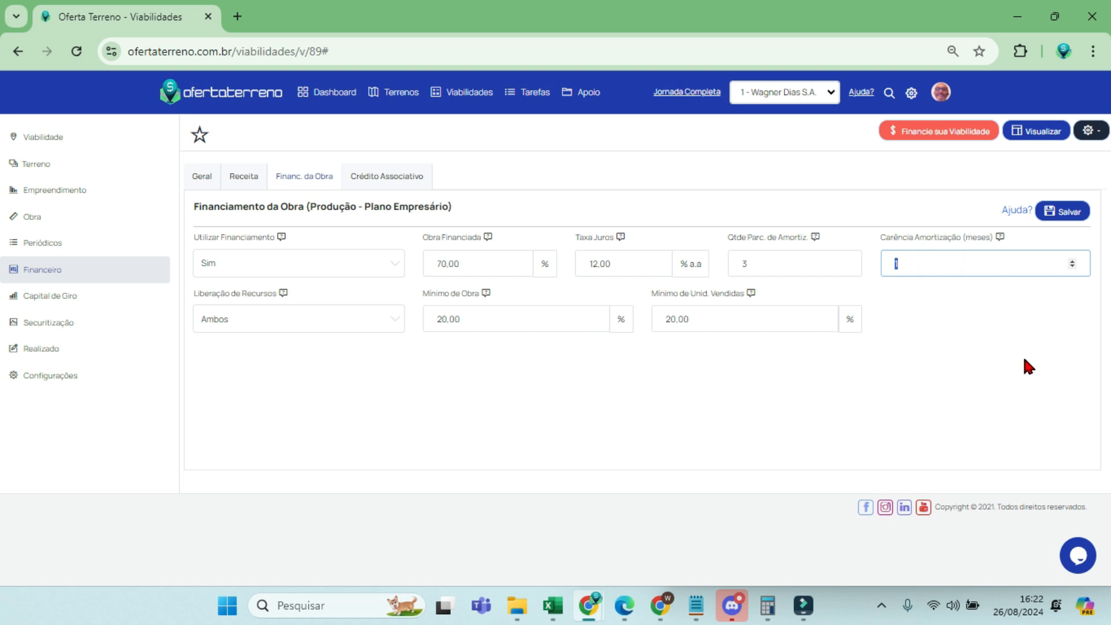
type("6")
left_click(946, 318)
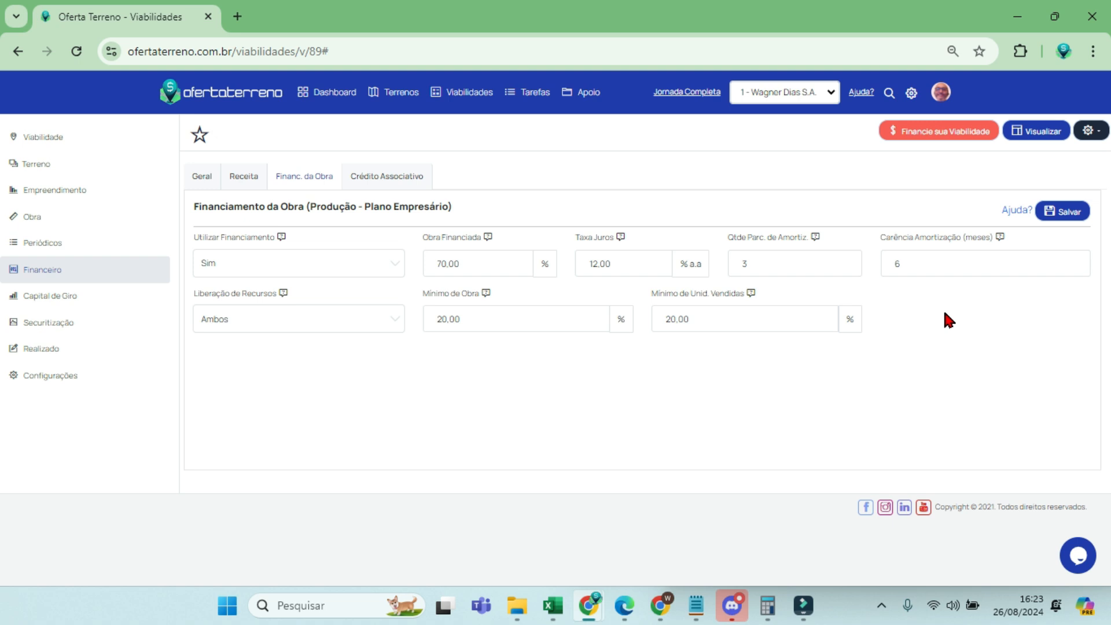
- Review the Qtde Parc. de Amortiz. and Carência Amortização settings together
left_click(767, 267)
left_click_drag(873, 234, 957, 239)
left_click(792, 256)
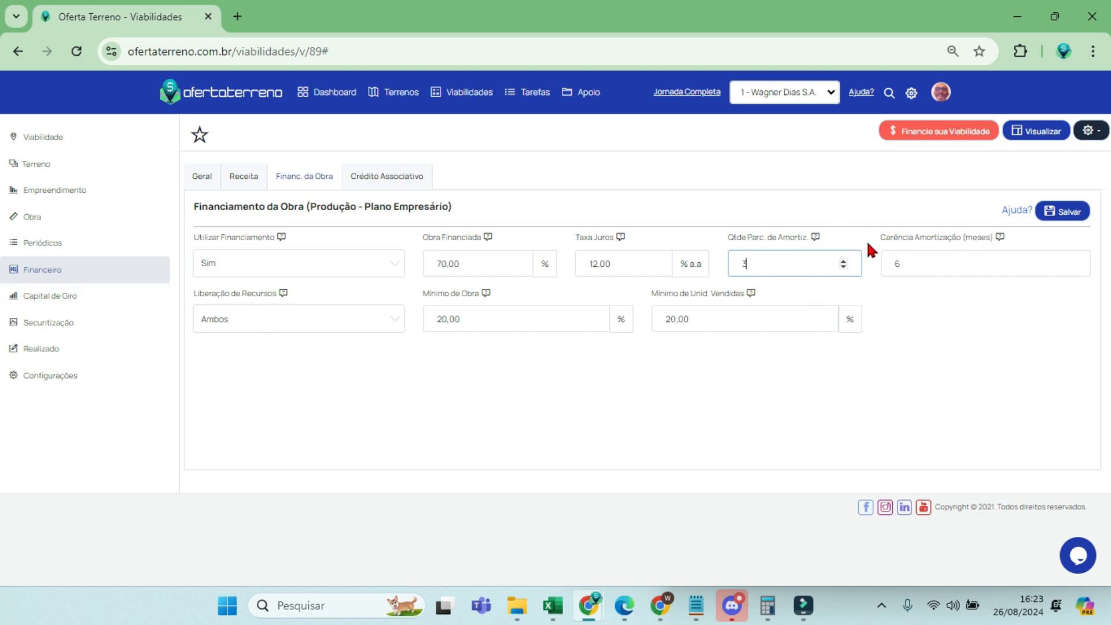
left_click_drag(877, 238, 988, 240)
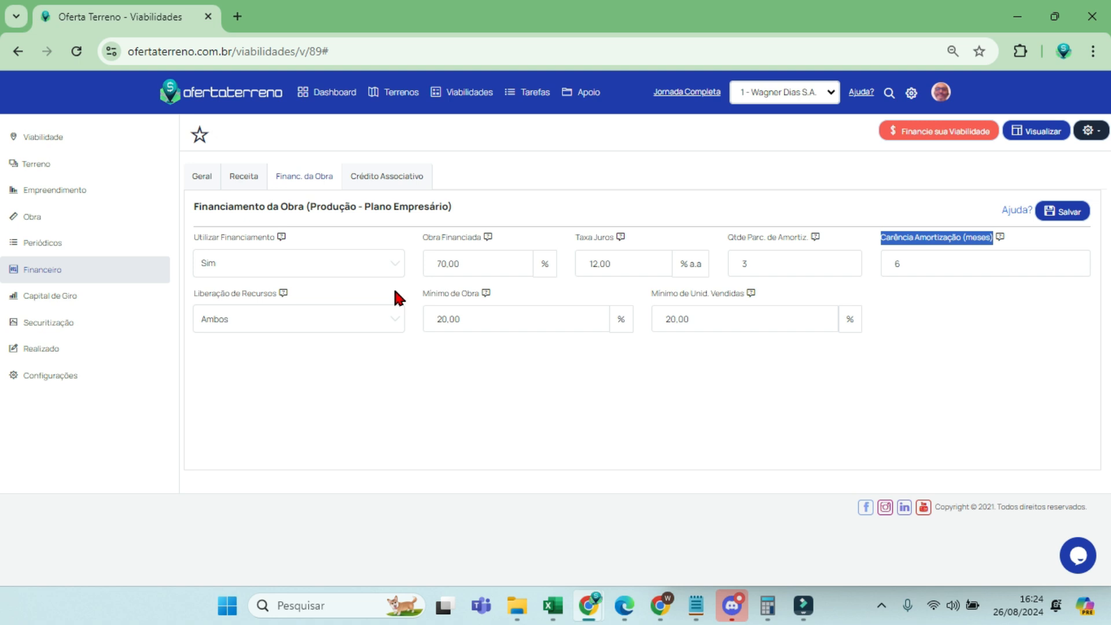
- Review the available Liberação de Recursos options and the Mínimo de Obra setting
left_click(298, 377)
left_click(249, 317)
left_click_drag(196, 293, 281, 296)
left_click(279, 315)
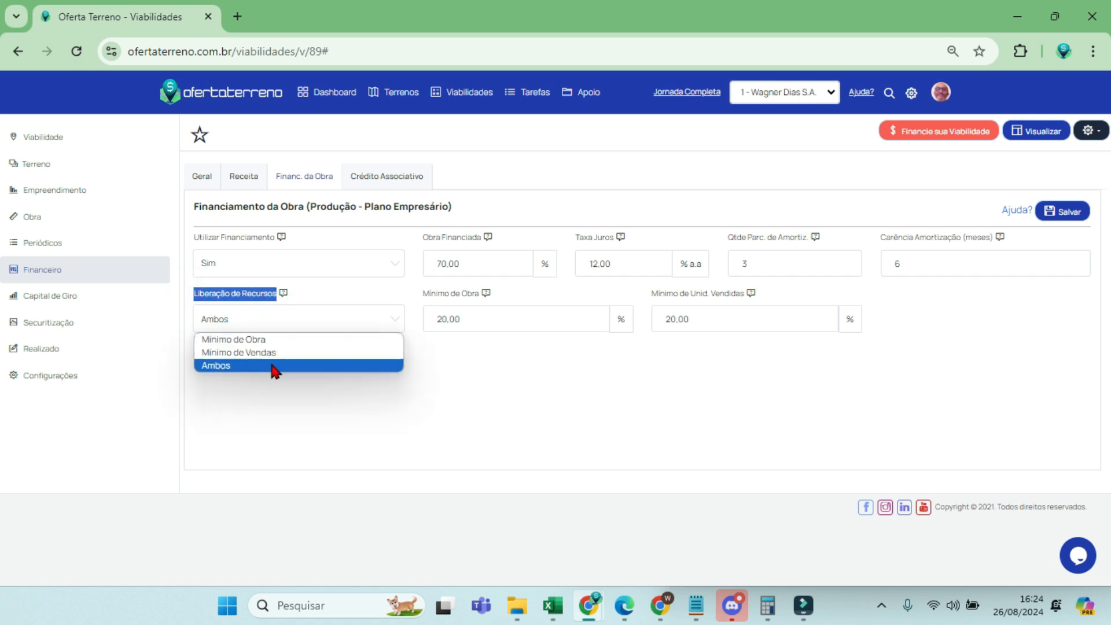
left_click(481, 378)
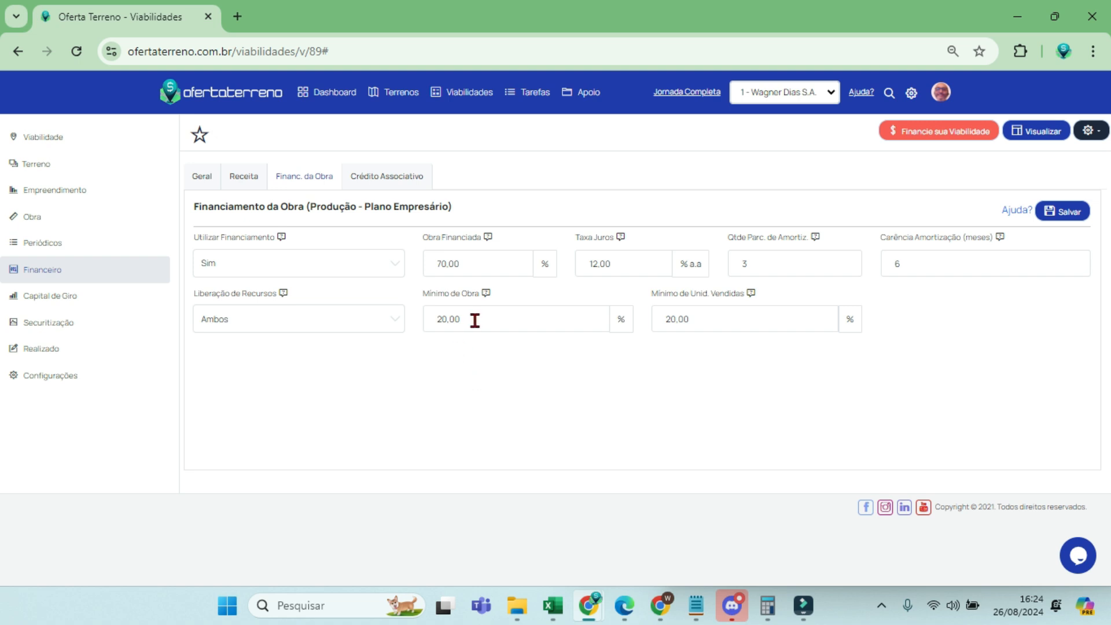
left_click(504, 318)
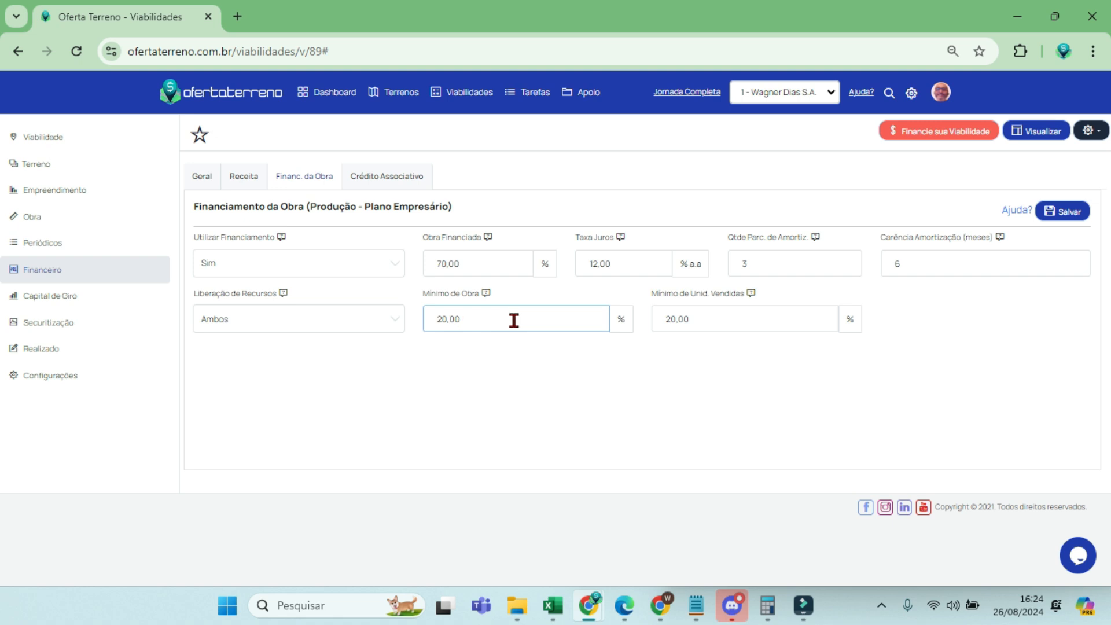
- Set Liberação de Recursos to Mínimo de Obra, save, and view the recalculated study
left_click(307, 318)
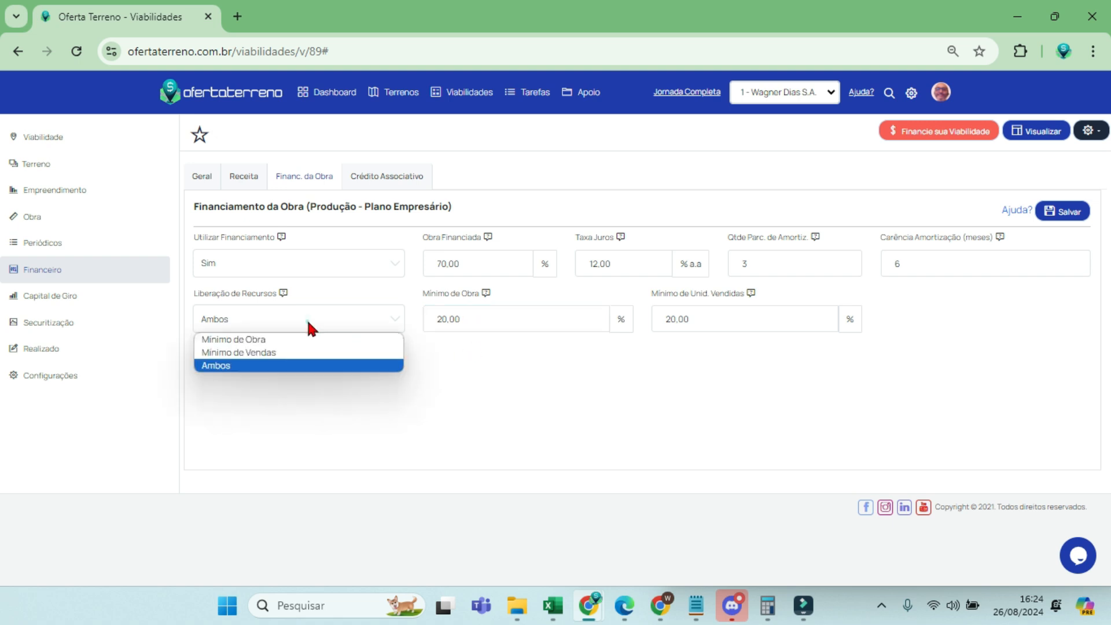
left_click(302, 341)
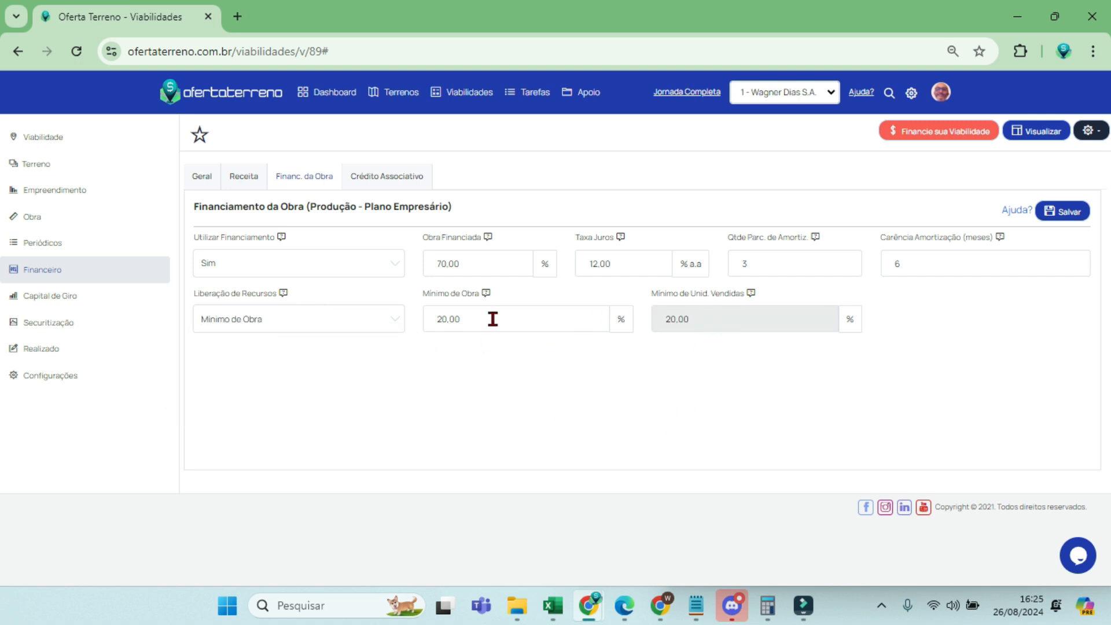
left_click(1064, 213)
left_click(1034, 132)
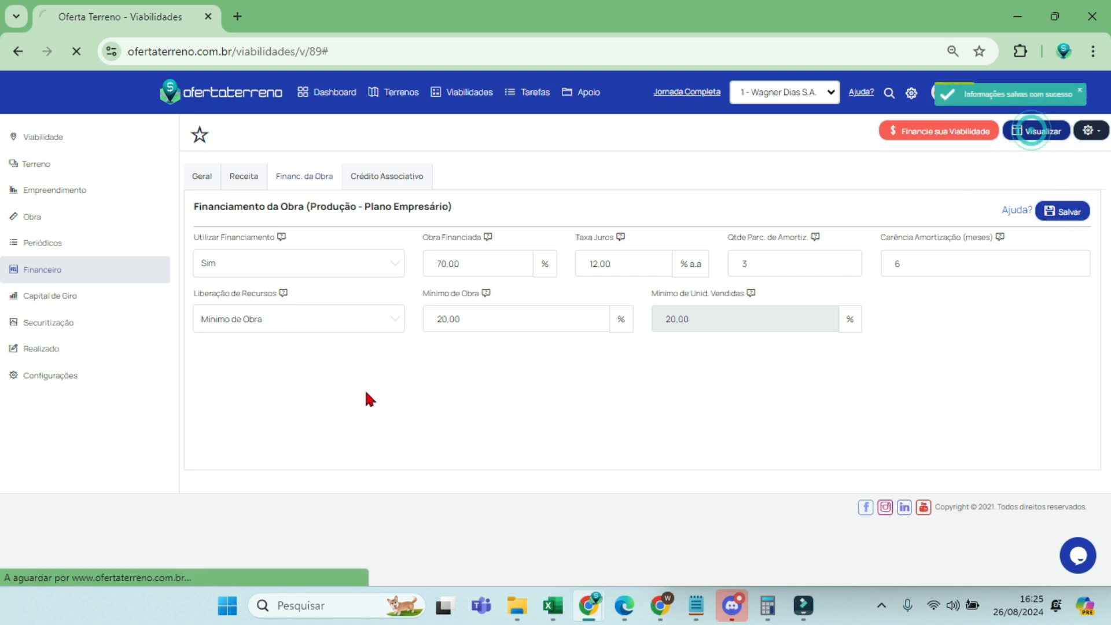
- Examine the first Liberações entry against the monthly Obra costs in Fluxo Analítico por Data
scroll(376, 417, "down", 20)
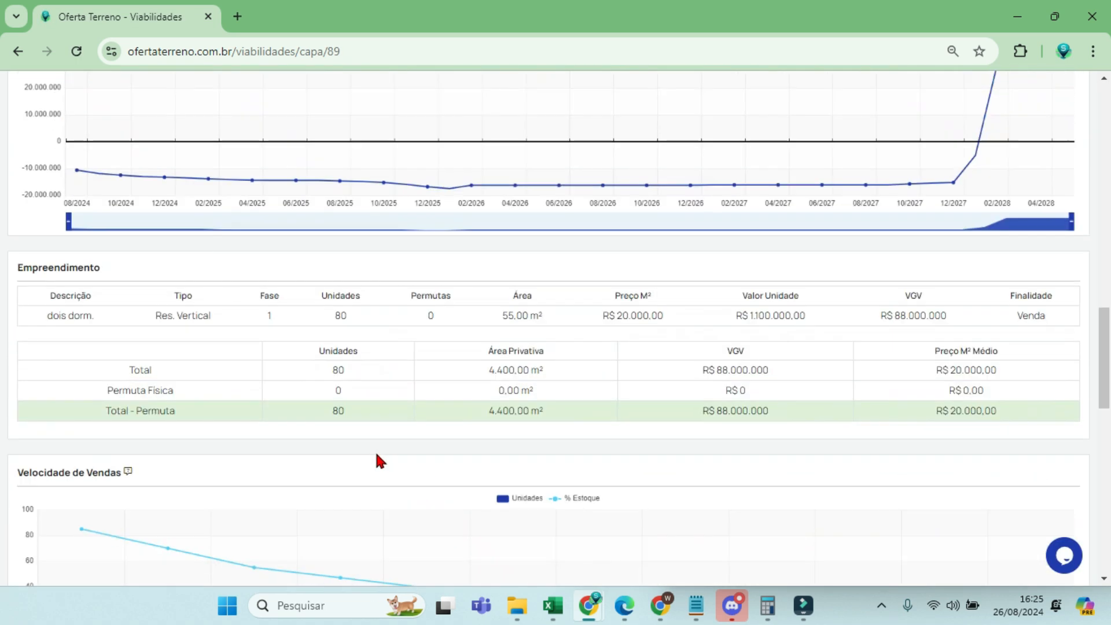
scroll(377, 443, "down", 6)
left_click_drag(382, 521, 612, 509)
scroll(492, 463, "down", 3)
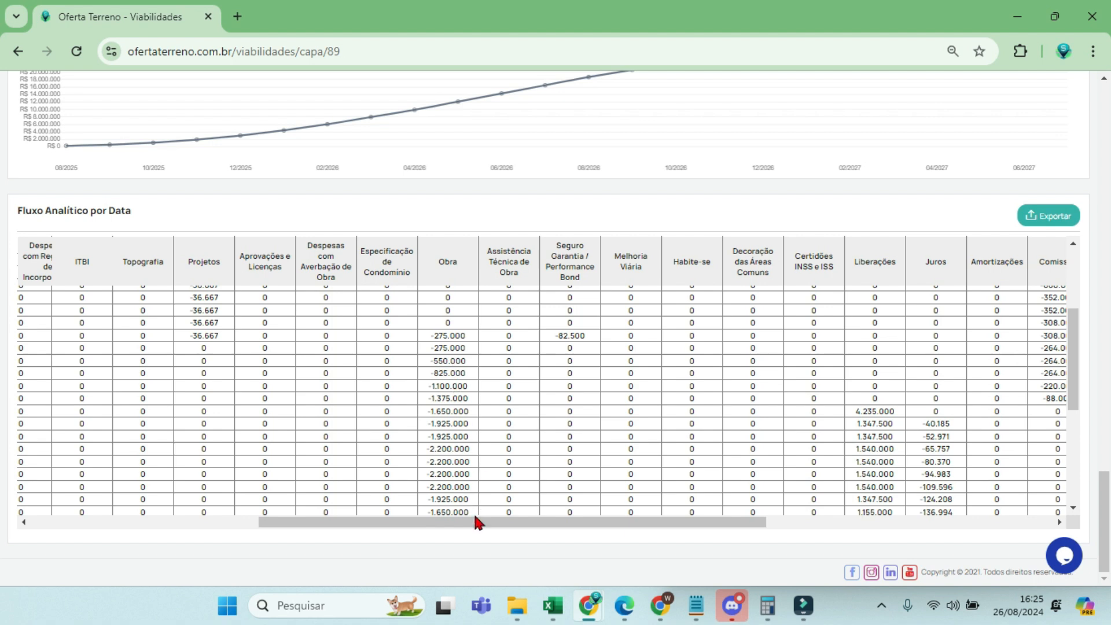
mouse_move(510, 527)
left_mouse_down()
mouse_move(789, 515)
mouse_move(337, 512)
mouse_move(506, 524)
left_mouse_up()
scroll(427, 440, "up", 3)
scroll(725, 463, "down", 5)
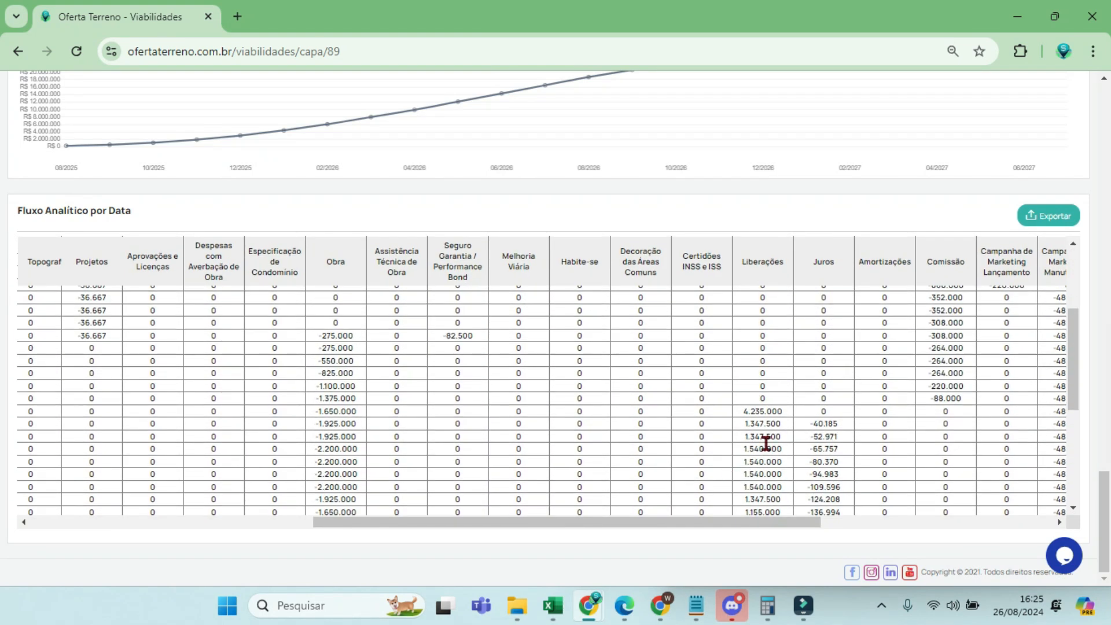
left_click_drag(785, 412, 733, 412)
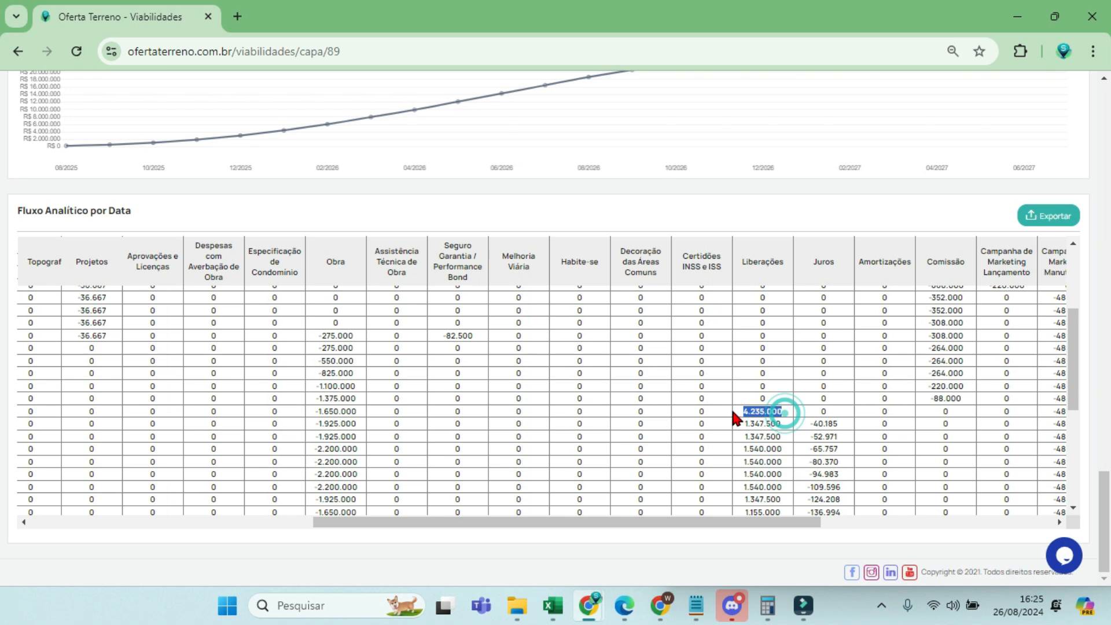
left_click_drag(317, 411, 355, 414)
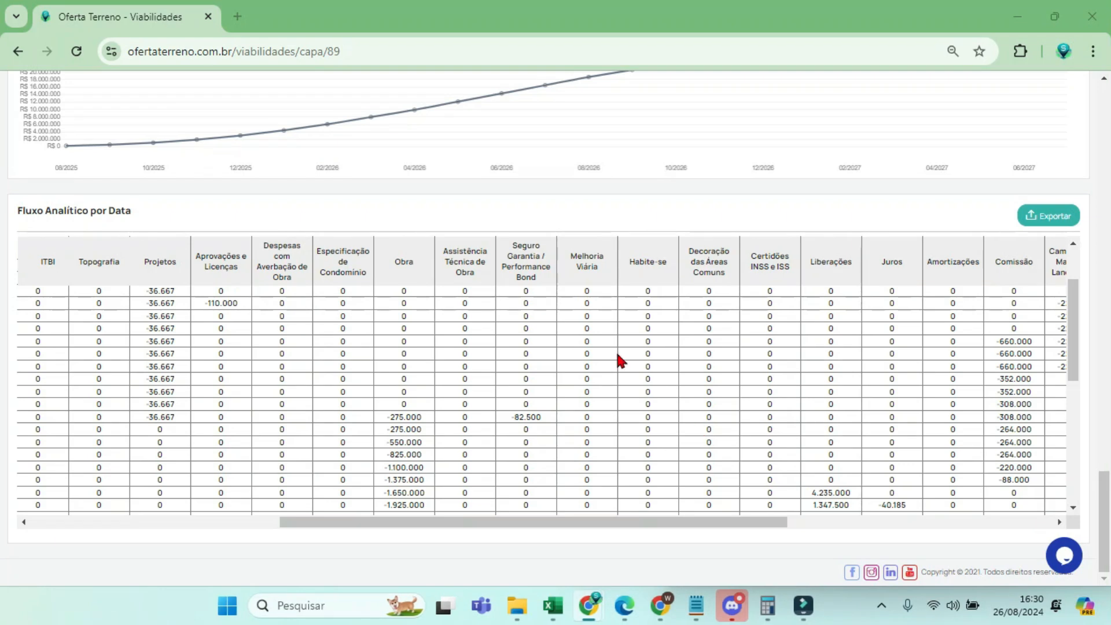
scroll(1071, 316, "down", 3)
scroll(1083, 370, "up", 5)
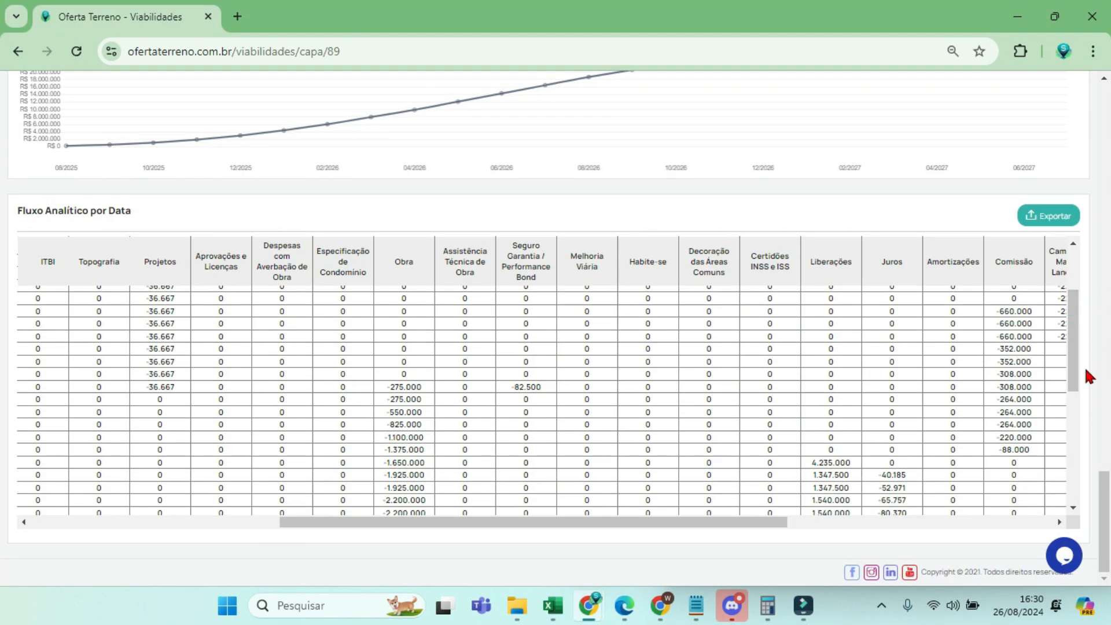
- Set Liberação de Recursos to Mínimo de Vendas with Mínimo de Unid. Vendidas at 80% in the construction financing settings, and save
left_click_drag(1104, 479, 1091, 115)
left_click(972, 145)
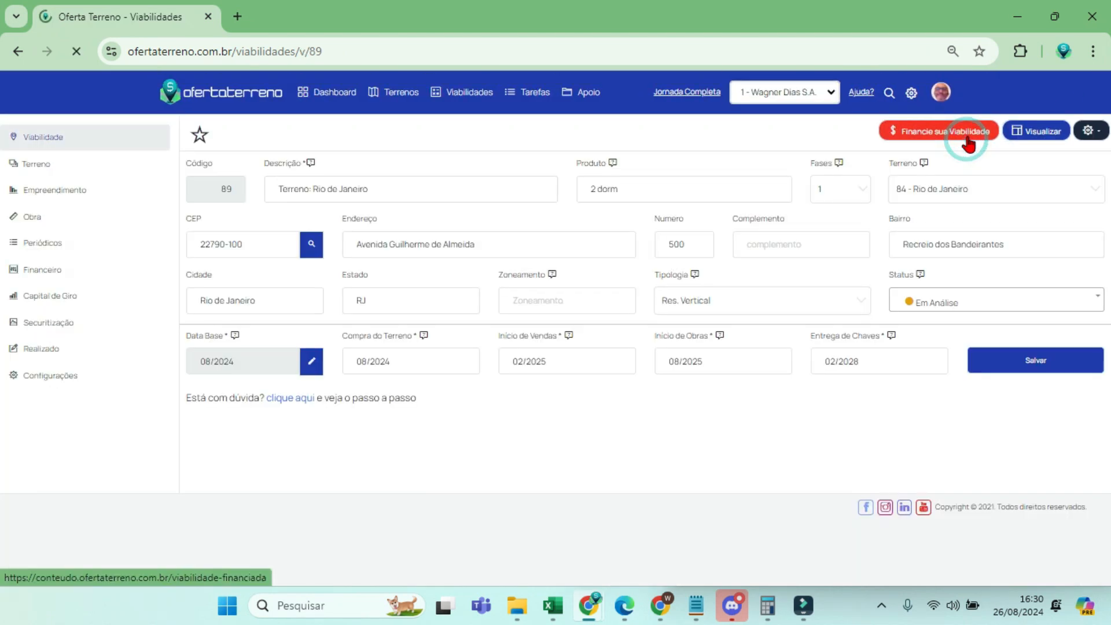
left_click(57, 272)
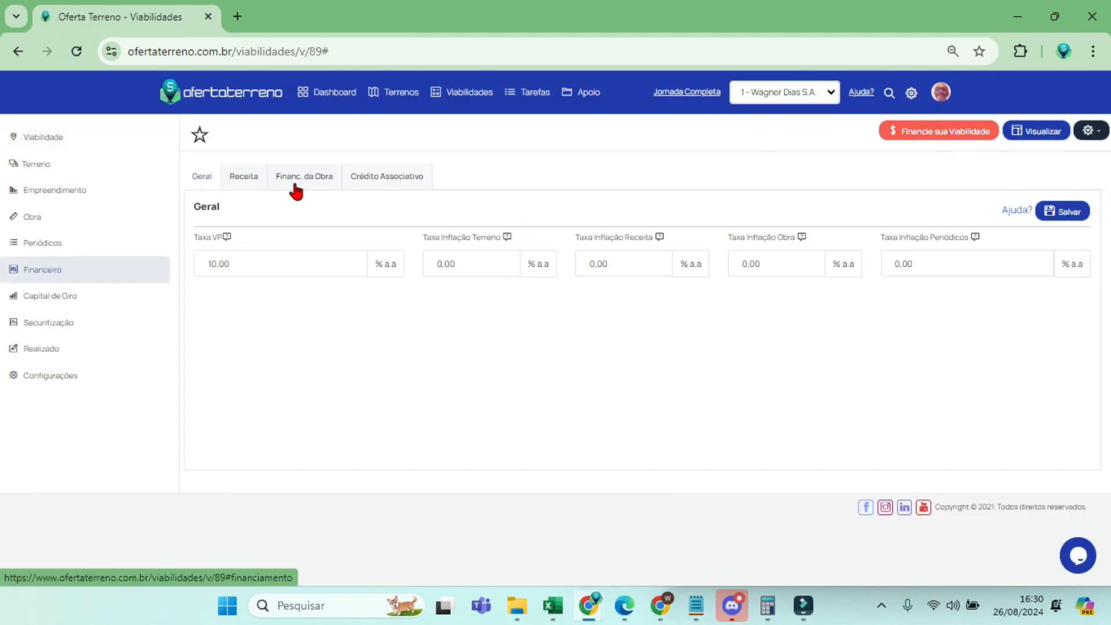
left_click(295, 181)
left_click(217, 320)
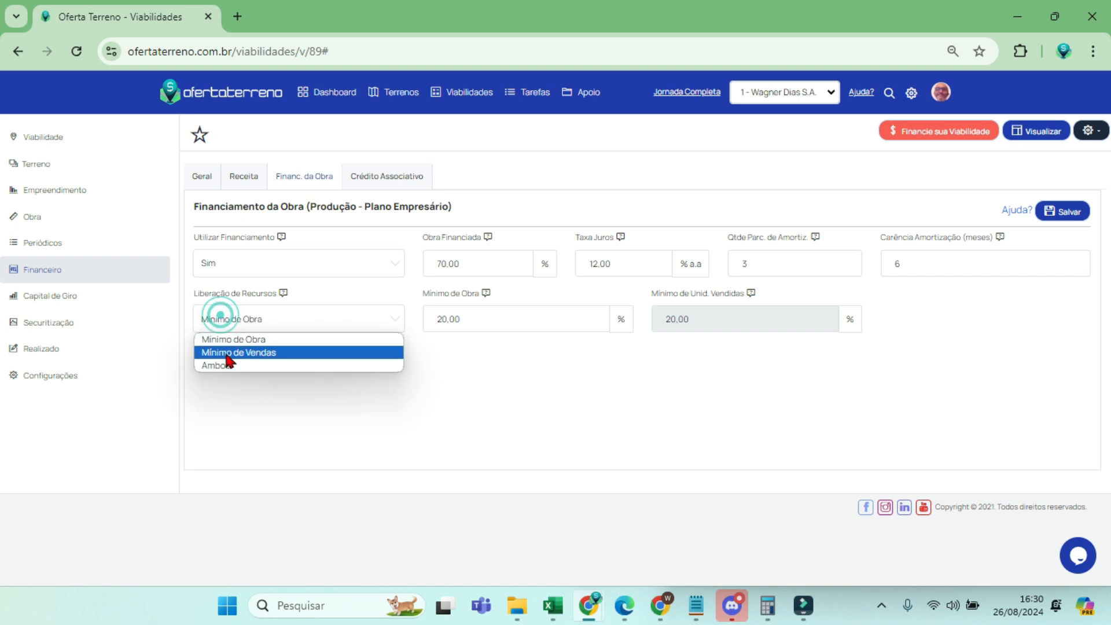
left_click(227, 353)
triple_click(705, 322)
type("80")
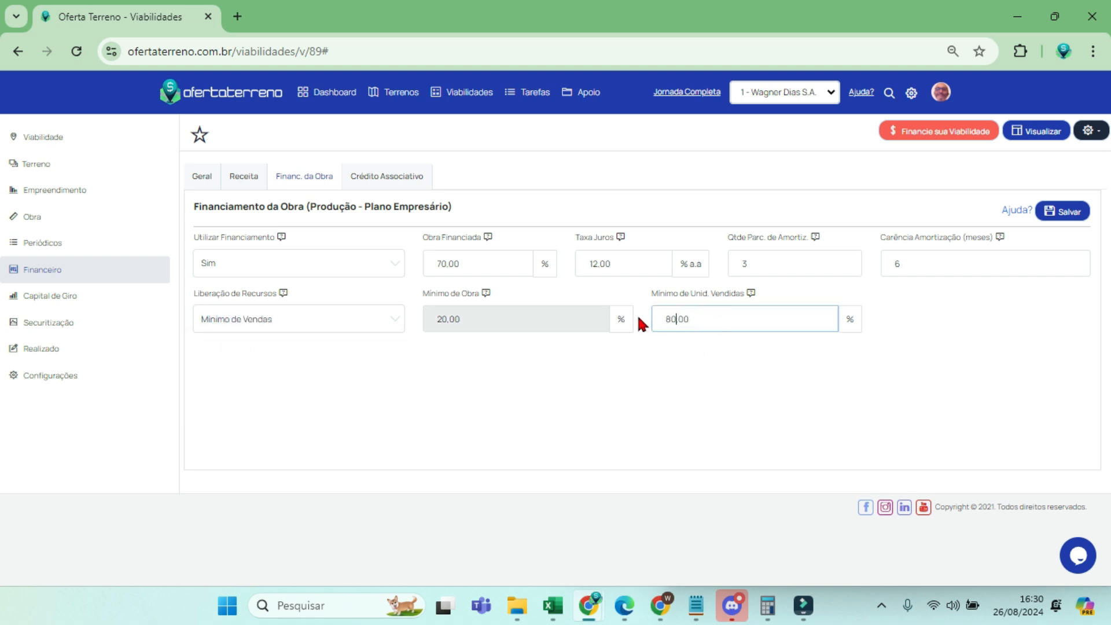
left_click(1059, 216)
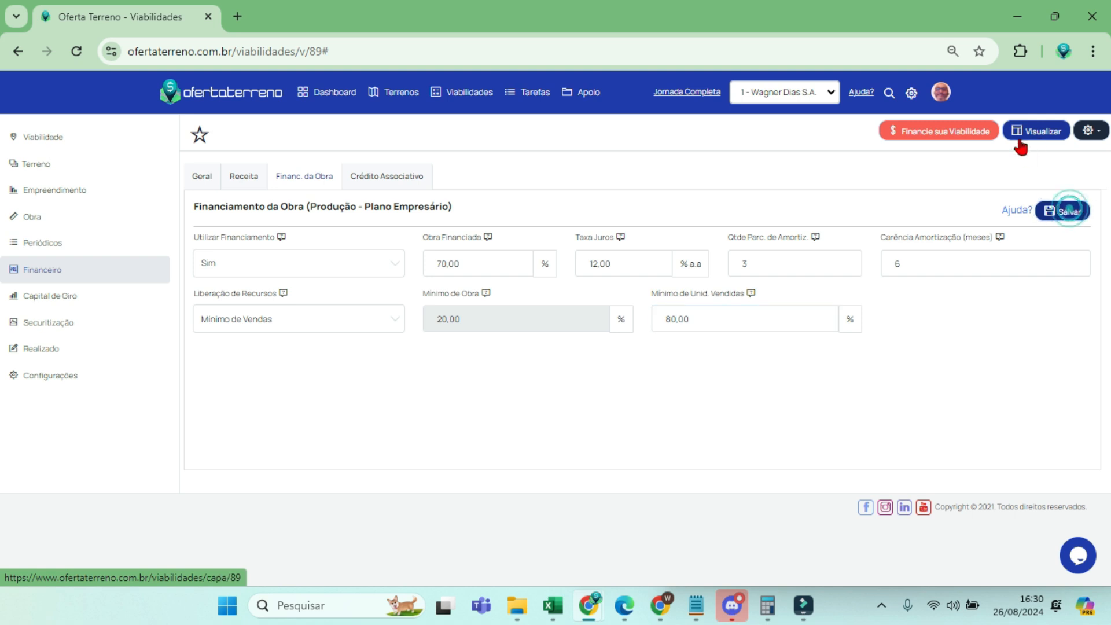
- View the recalculated study and examine the first Liberações and Juros entries against the Obra costs in Fluxo Analítico por Data
left_click(1037, 137)
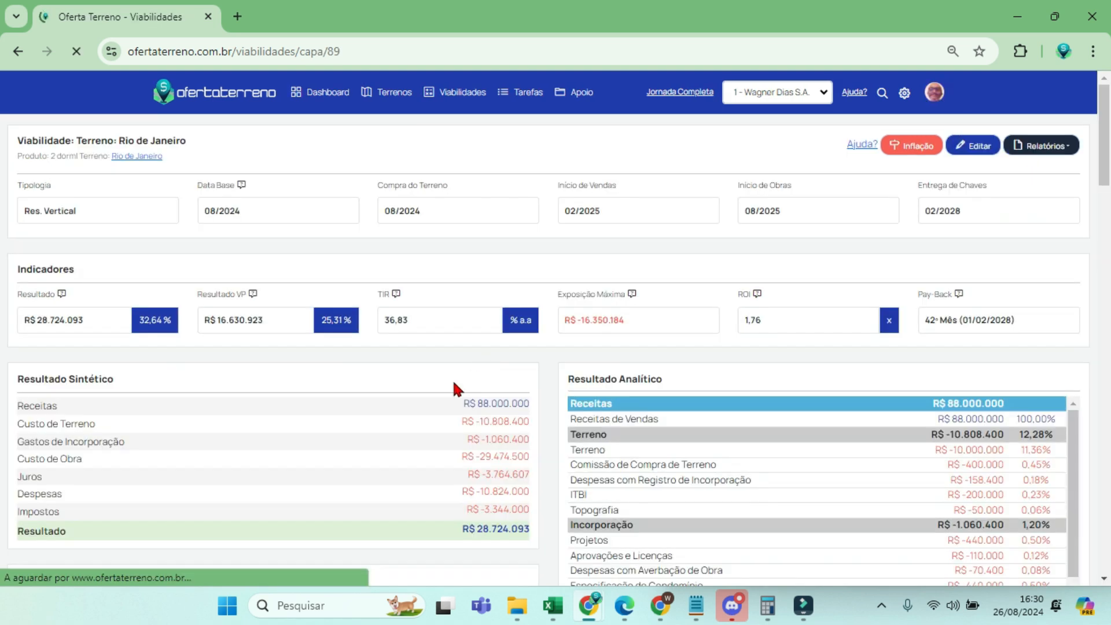
scroll(492, 406, "down", 2)
scroll(769, 385, "down", 2)
scroll(769, 386, "down", 3)
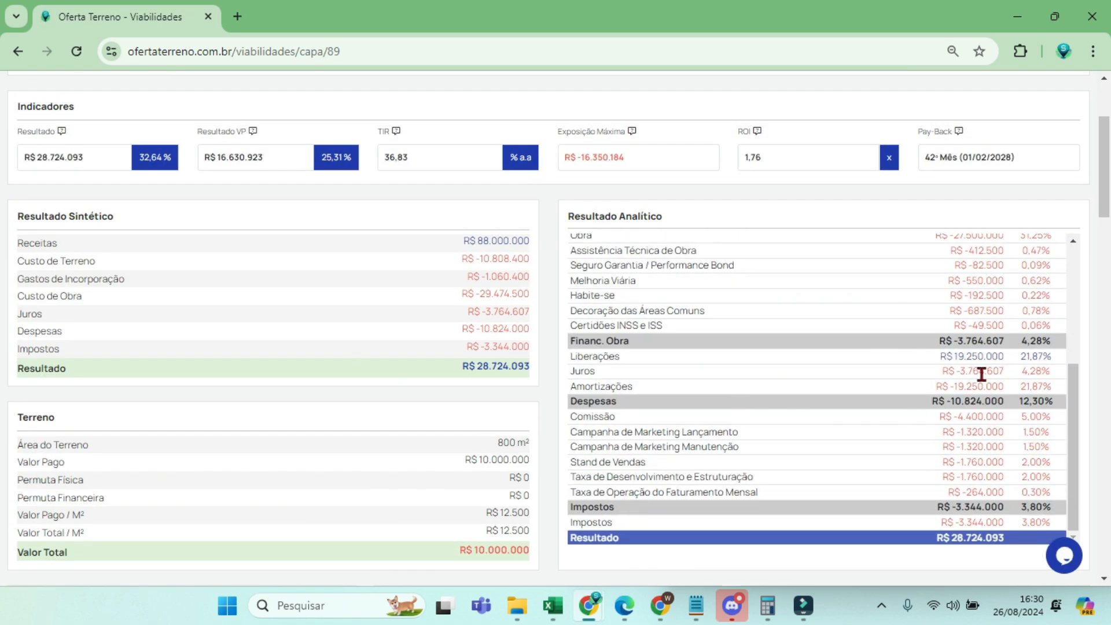
scroll(389, 360, "down", 5)
scroll(389, 360, "down", 15)
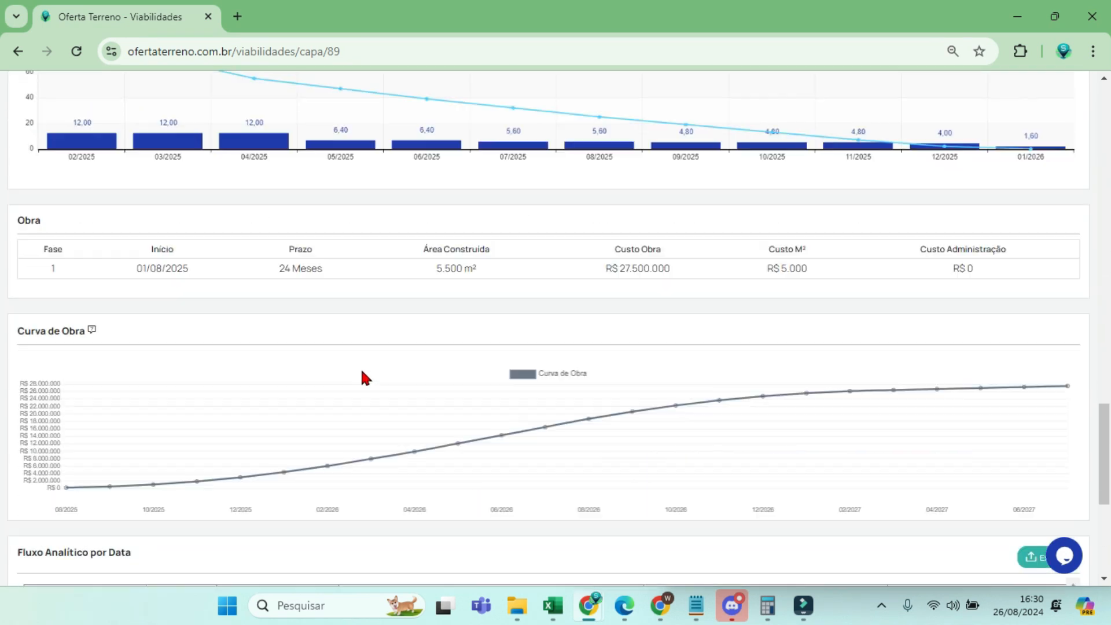
left_click_drag(504, 521, 810, 514)
scroll(731, 425, "down", 3)
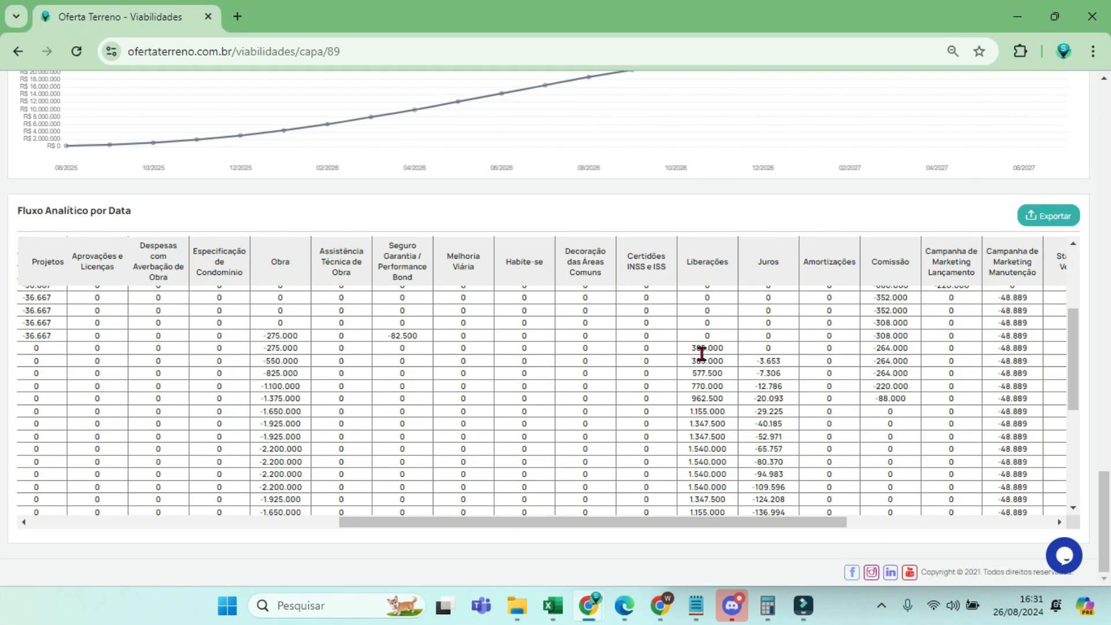
- Compare the monthly Unidades sold and the Início de Obras date with the timing of the Liberações
left_click_drag(660, 524, 351, 525)
scroll(252, 414, "up", 3)
scroll(252, 414, "down", 5)
scroll(251, 414, "up", 3)
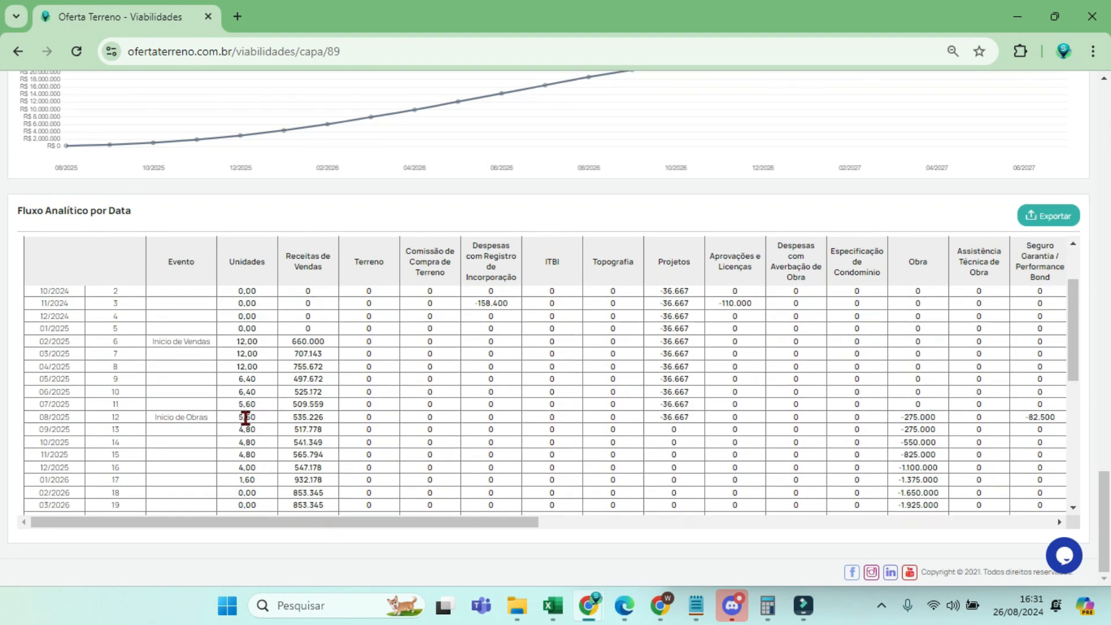
left_click_drag(516, 526, 929, 524)
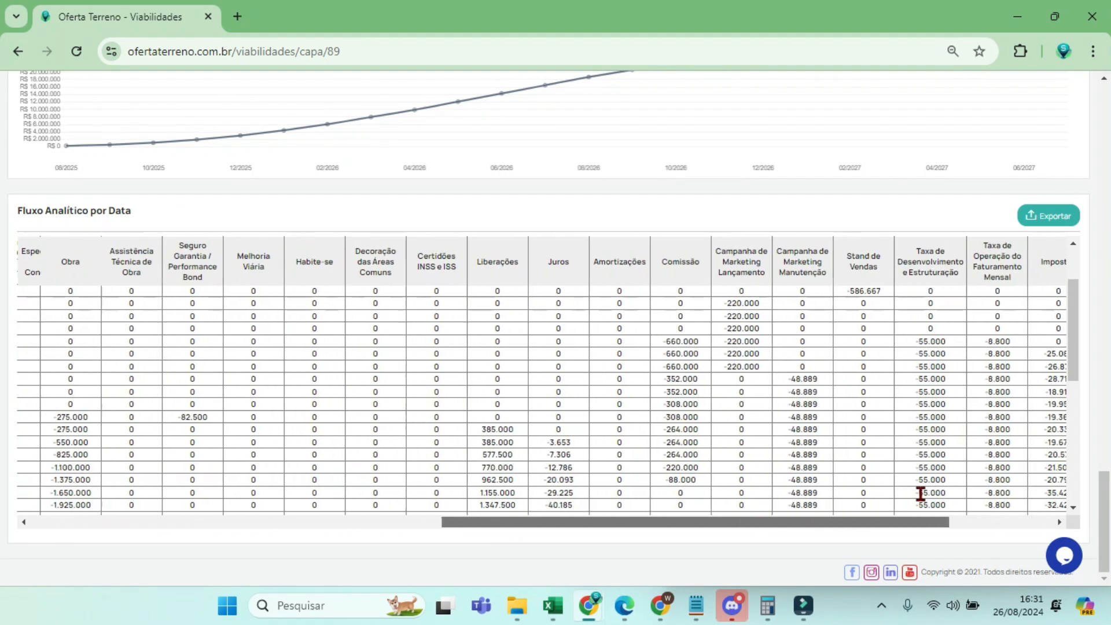
- Set Liberação de Recursos to Ambos with Mínimo de Unid. Vendidas at 50% in the construction financing settings, and save
scroll(925, 454, "up", 3)
scroll(1005, 230, "up", 5)
scroll(1006, 227, "up", 15)
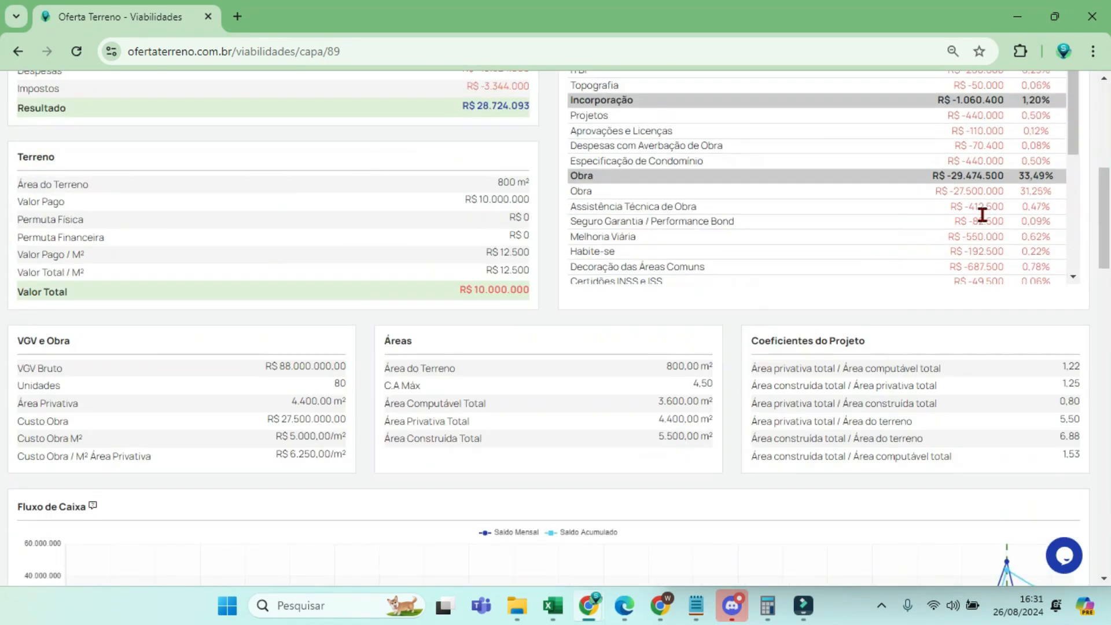
left_click(975, 146)
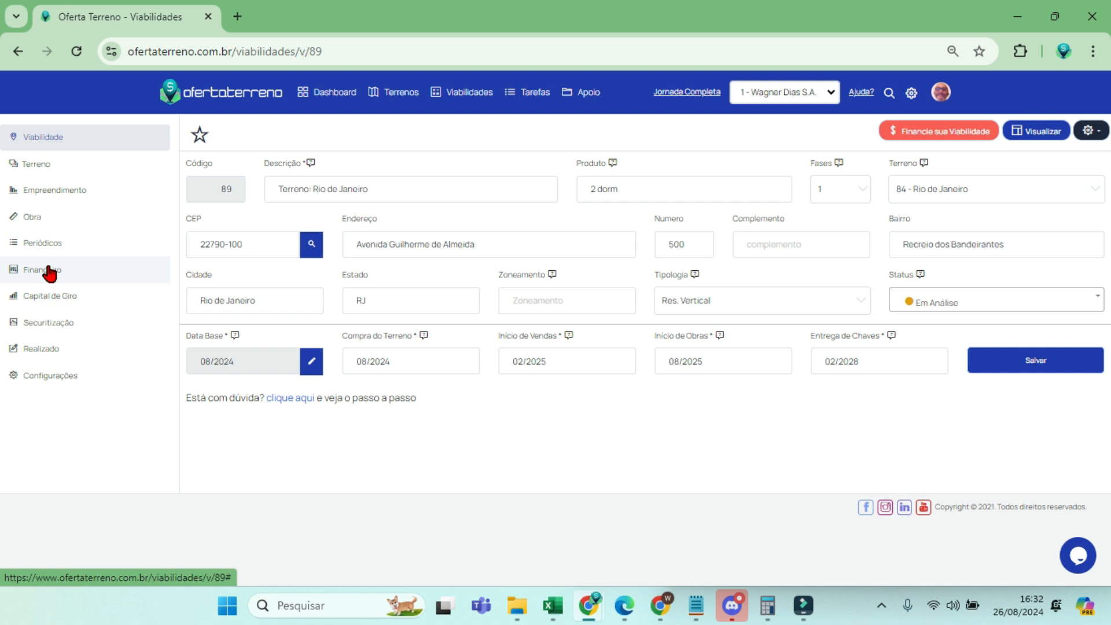
left_click(49, 270)
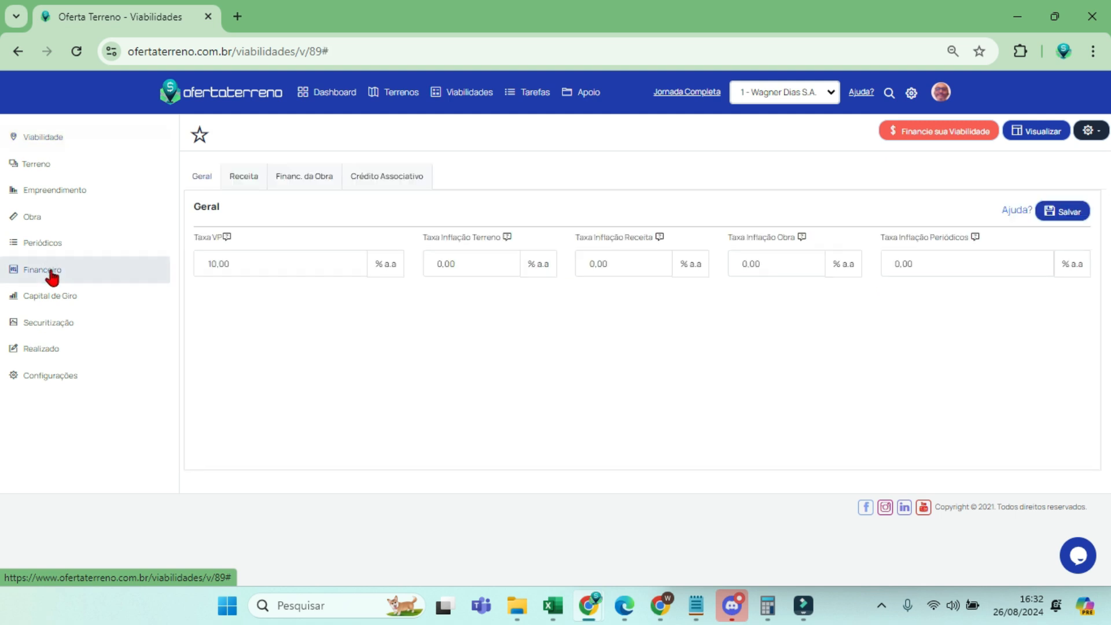
left_click(298, 179)
left_click(315, 316)
left_click(313, 348)
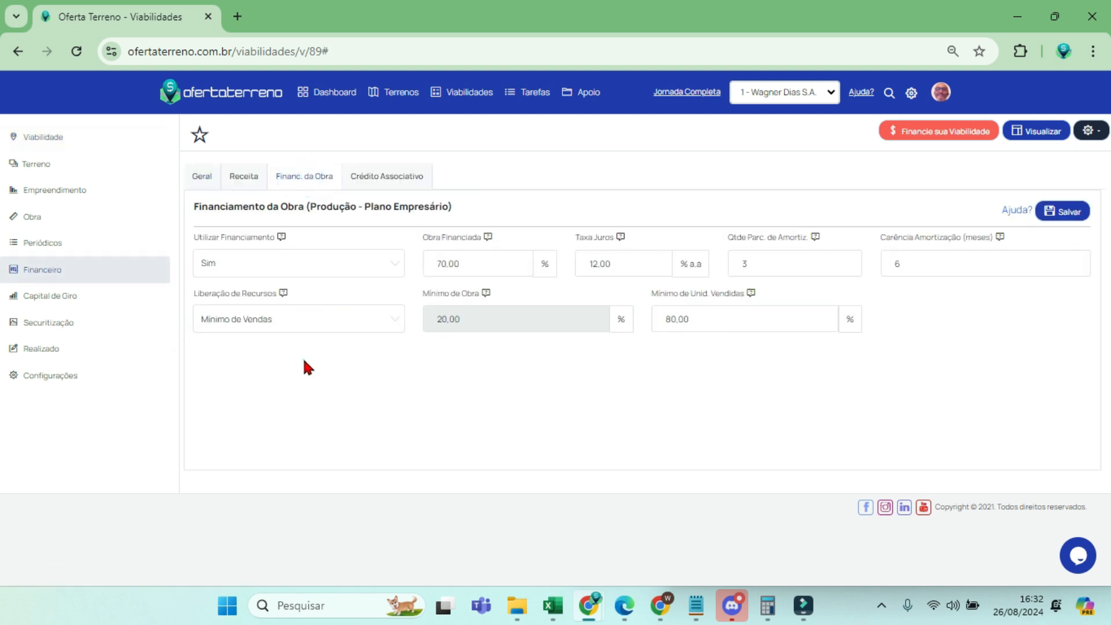
left_click_drag(723, 320, 571, 314)
type("50")
left_click(742, 367)
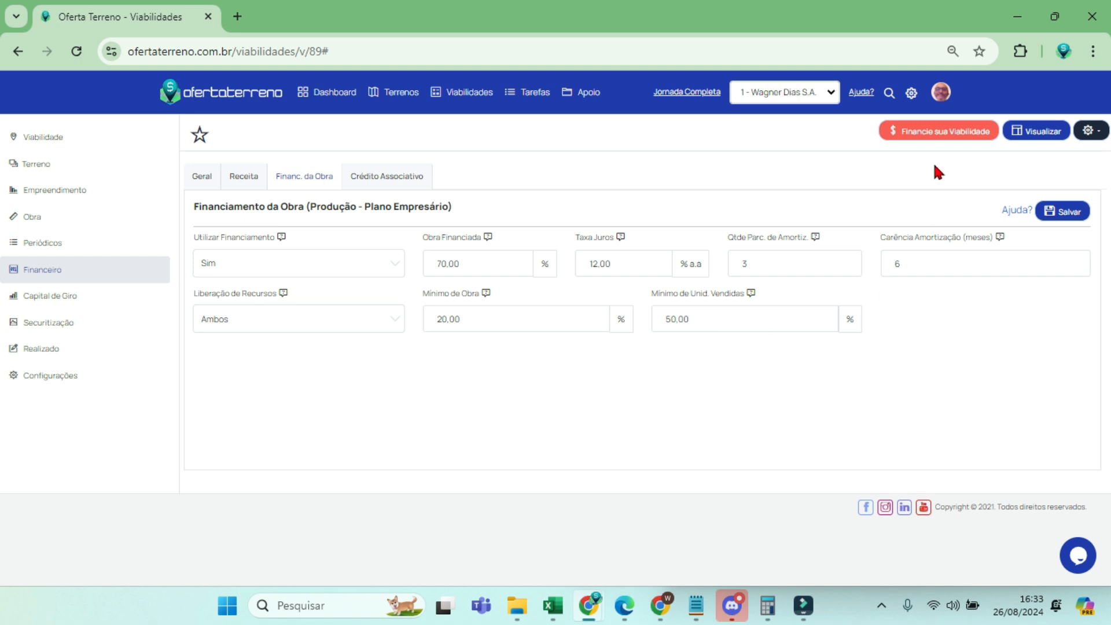
left_click(1060, 211)
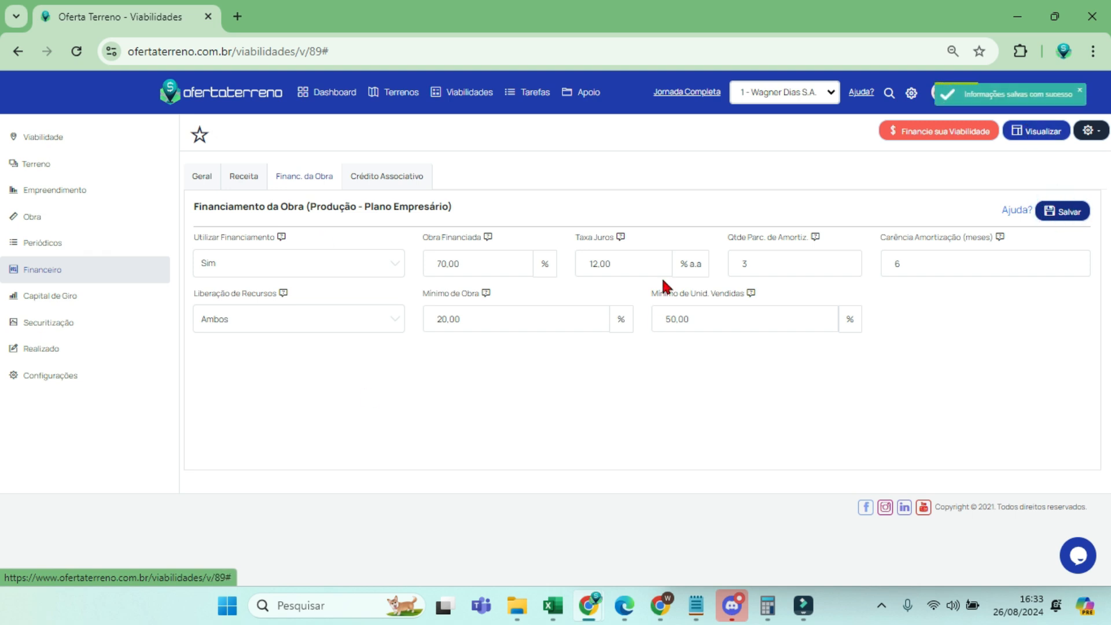
left_click(496, 320)
left_click(745, 320)
- View the recalculated study and compare the Juros figures in Resultado Analítico and Resultado Sintético
left_click(1056, 142)
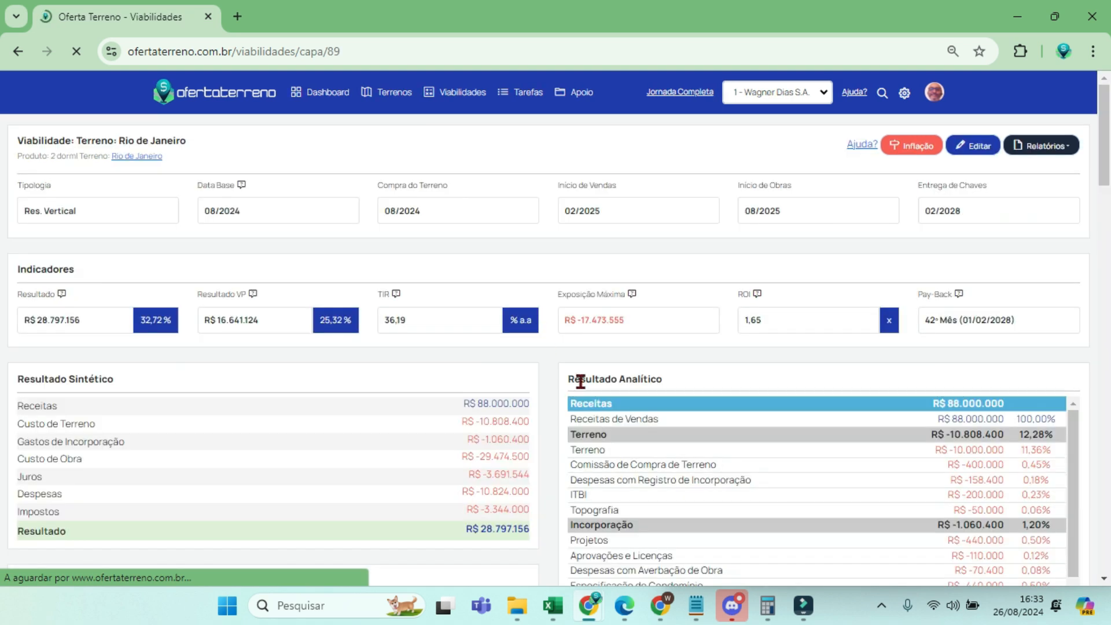
scroll(891, 457, "down", 5)
scroll(1105, 191, "down", 5)
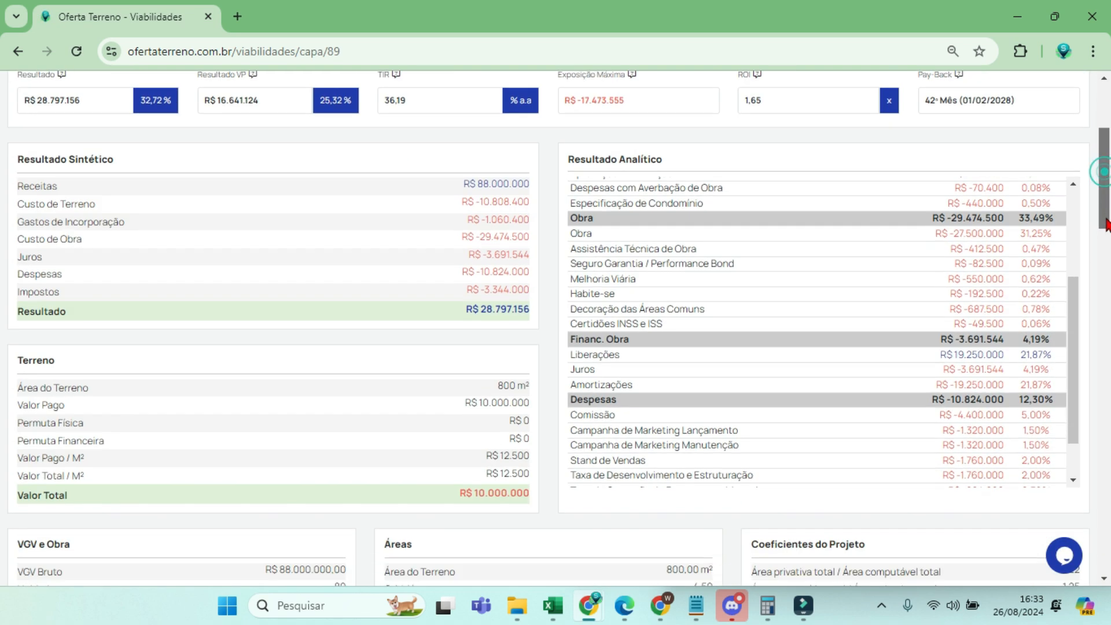
left_click_drag(1005, 299, 942, 299)
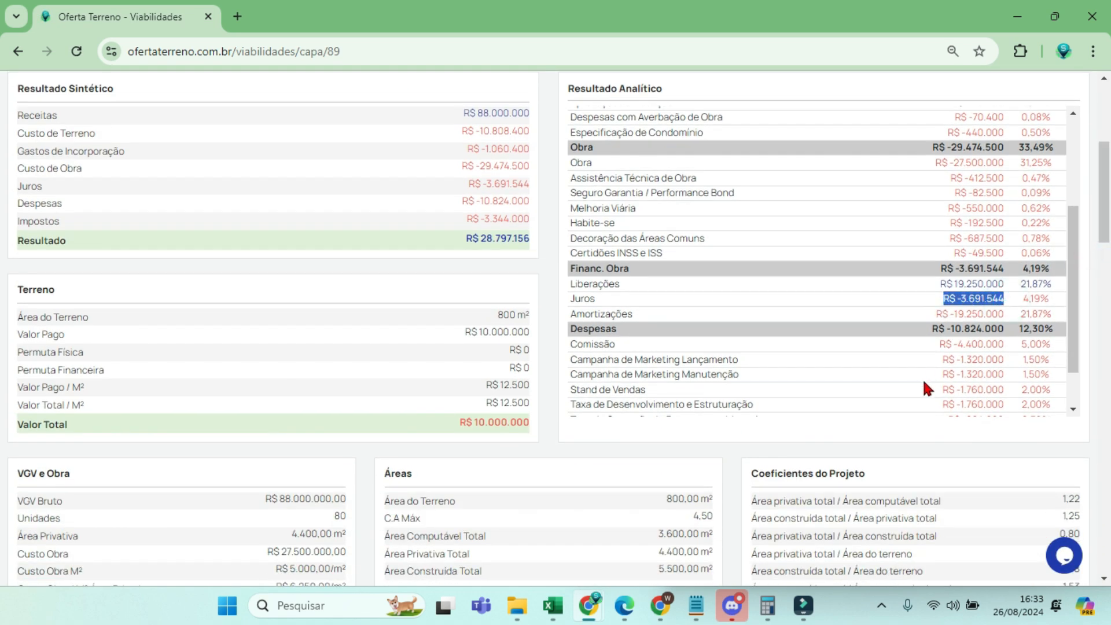
left_click_drag(463, 184, 529, 184)
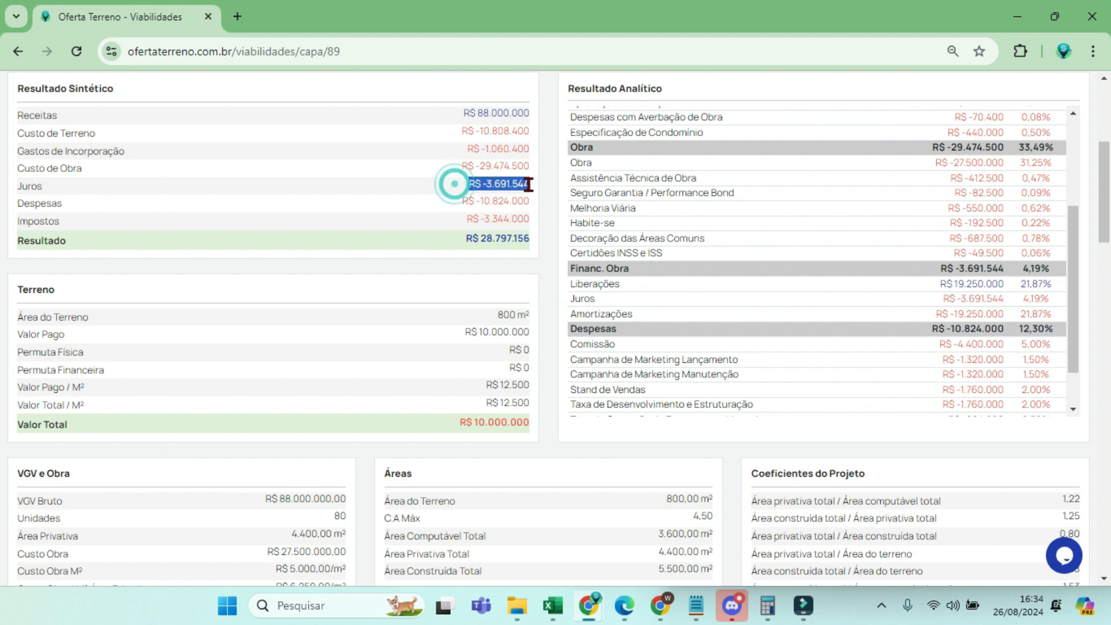
- Examine the Liberações and Amortizações totals under Financ. Obra in Fluxo Analítico por Data
scroll(615, 324, "down", 2)
scroll(486, 362, "down", 15)
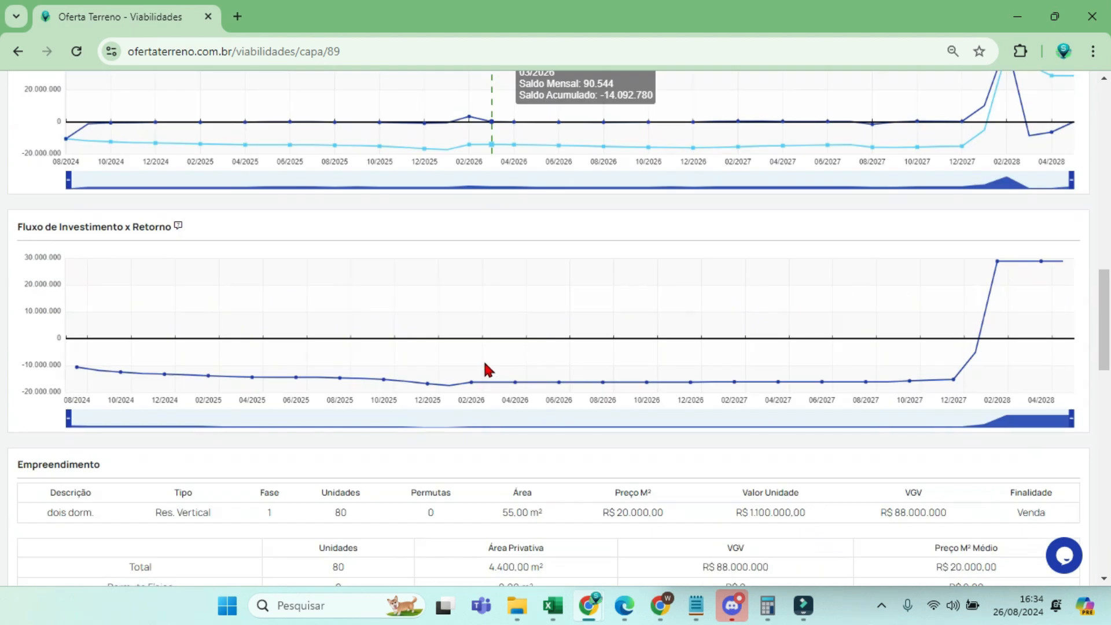
scroll(487, 359, "down", 8)
left_click_drag(388, 523, 695, 530)
scroll(712, 339, "down", 2)
scroll(753, 338, "up", 3)
double_click(787, 321)
left_click_drag(742, 322, 695, 328)
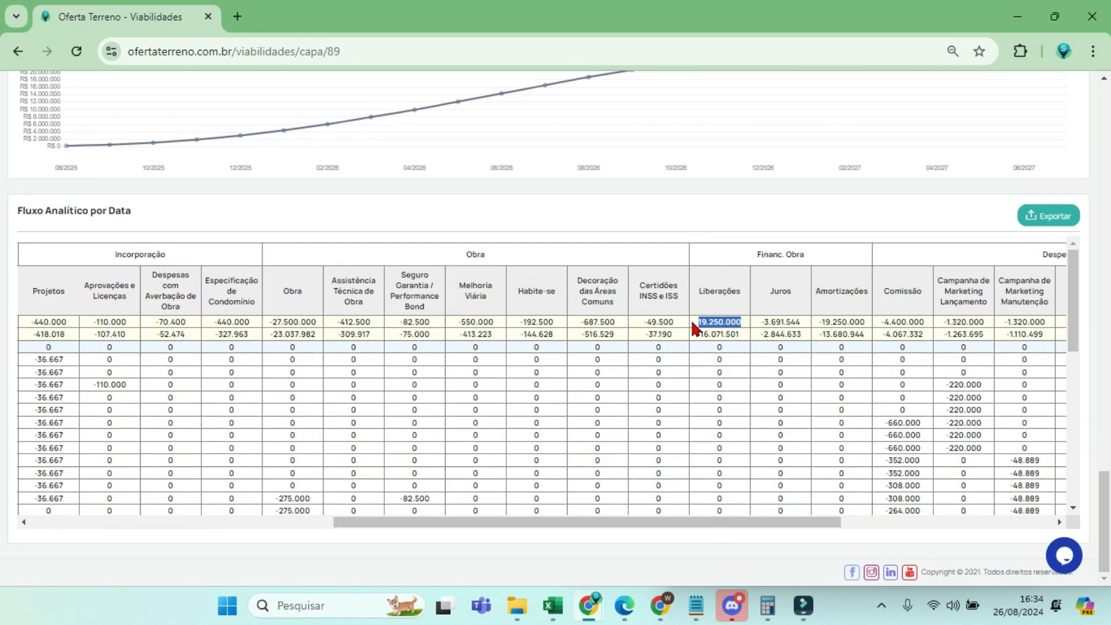
left_click_drag(867, 321, 822, 322)
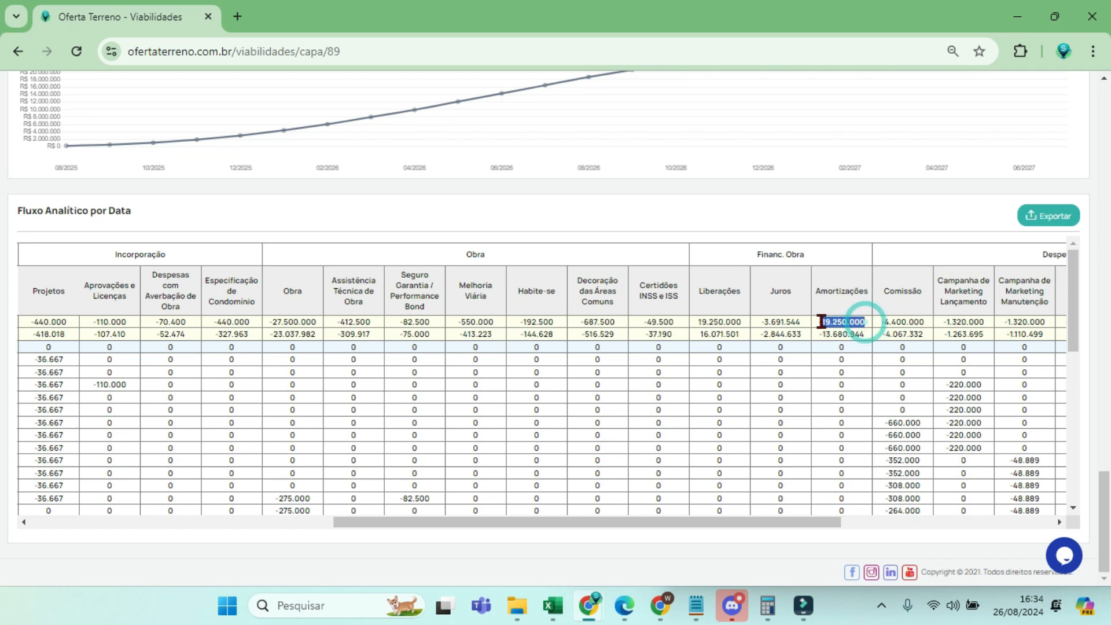
scroll(753, 400, "down", 2)
scroll(748, 400, "up", 3)
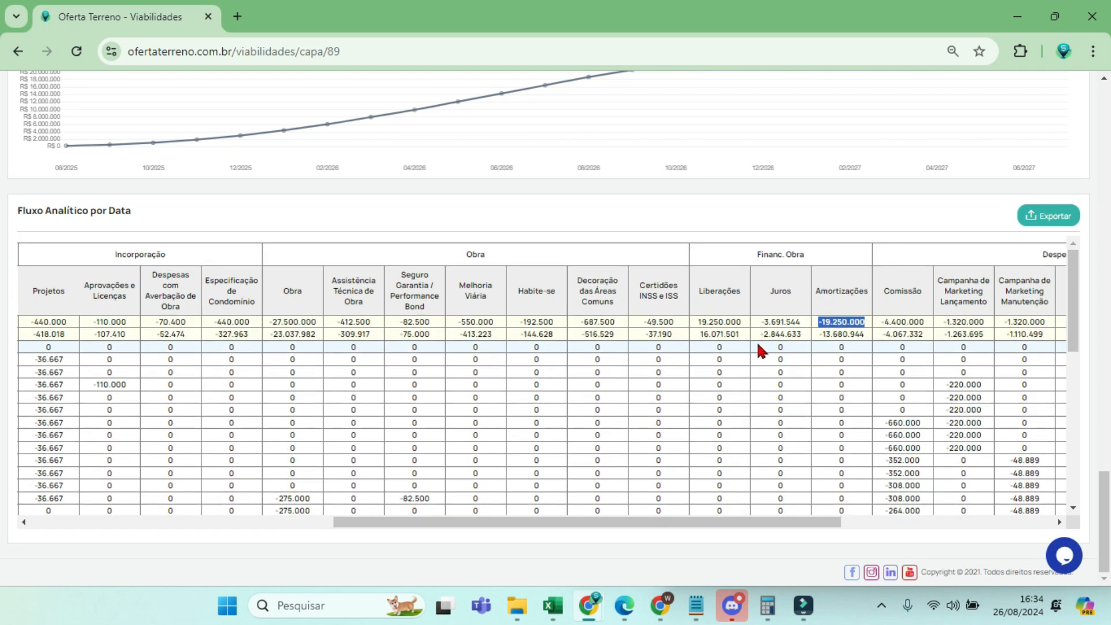
- Examine the monthly Juros through the amortization grace period alongside the Liberações and the final Amortizações installments
scroll(752, 347, "down", 10)
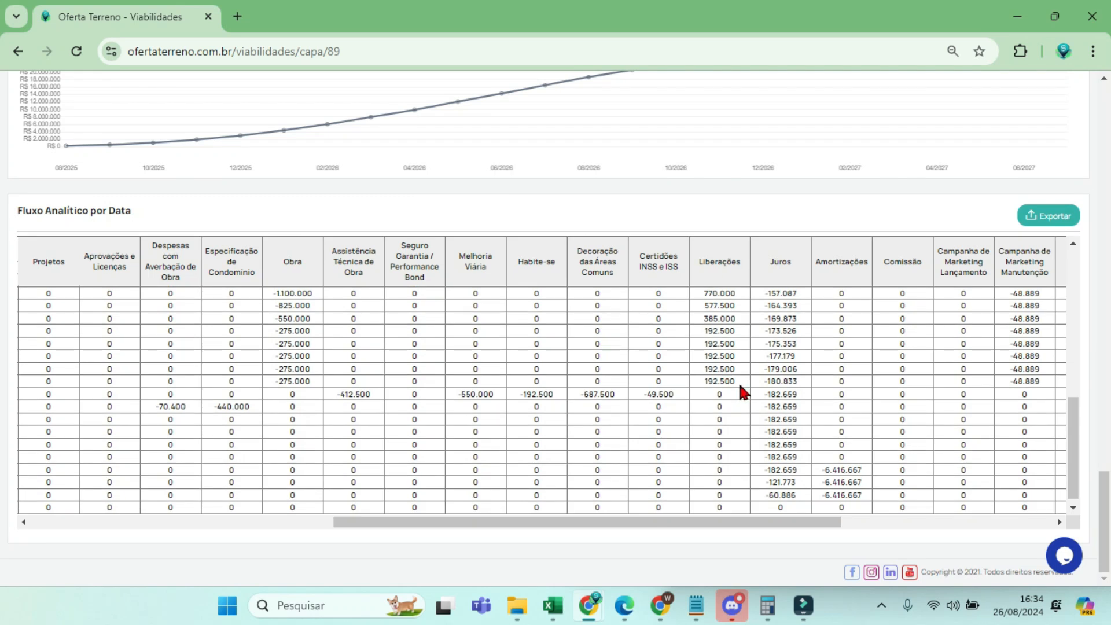
left_click_drag(761, 394, 811, 395)
left_click_drag(764, 432, 813, 442)
scroll(721, 365, "up", 10)
scroll(706, 349, "up", 2)
left_click_drag(741, 319, 701, 318)
scroll(776, 388, "down", 5)
scroll(780, 404, "down", 2)
scroll(781, 463, "down", 1)
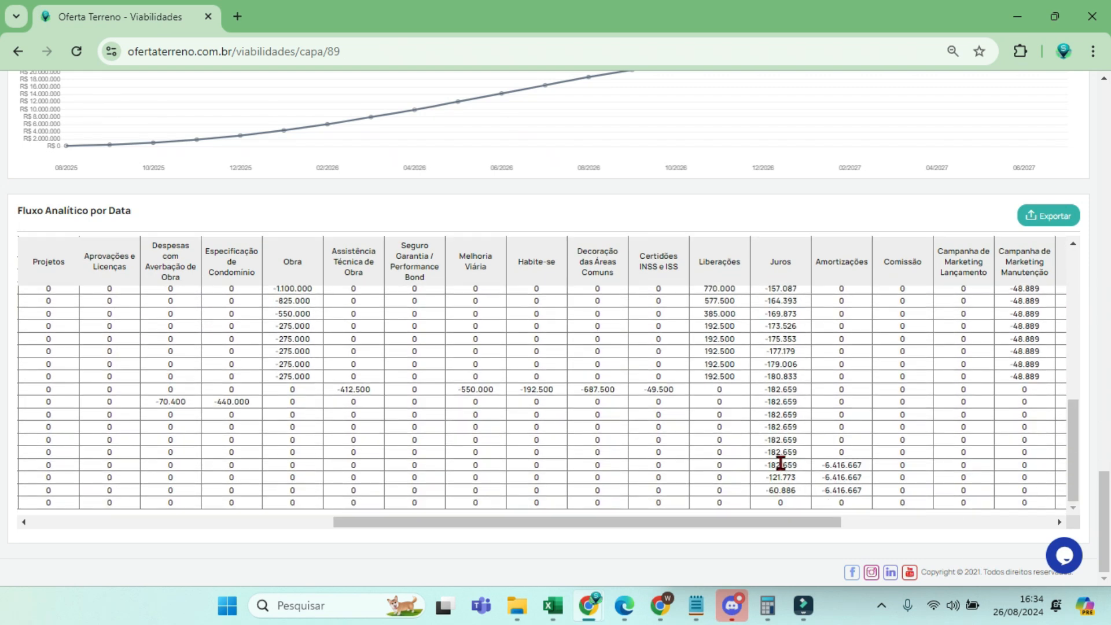